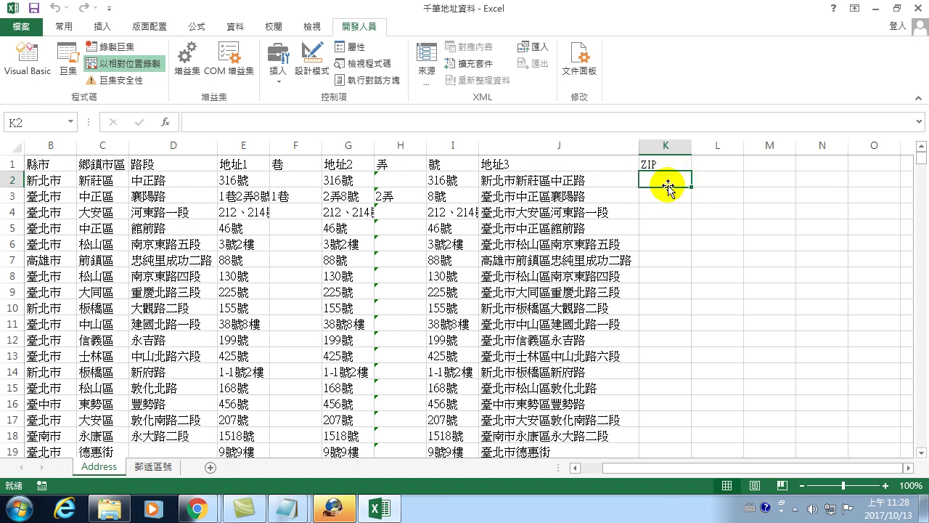
Step: On the 郵遞區號 sheet, check that F1:G60461 is the range named ZIP
left_click(151, 466)
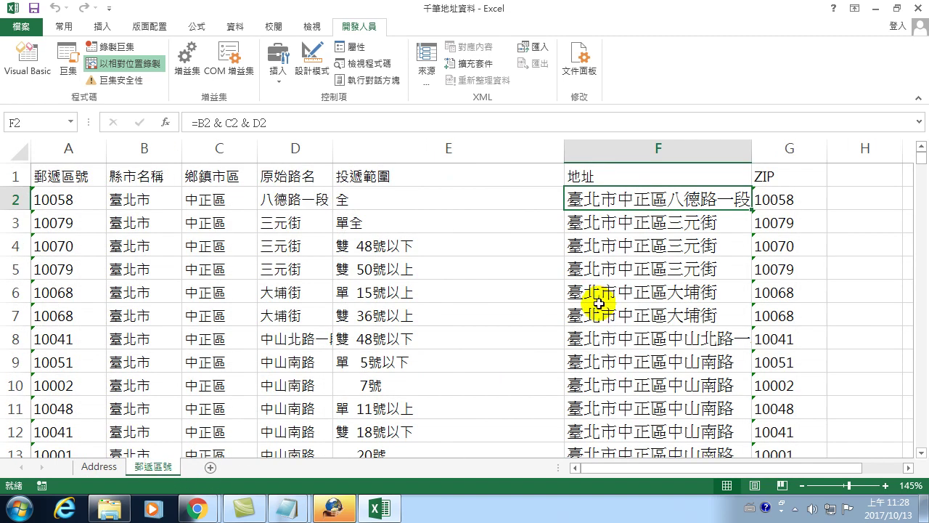
left_click(593, 176)
left_click_drag(714, 178, 765, 517)
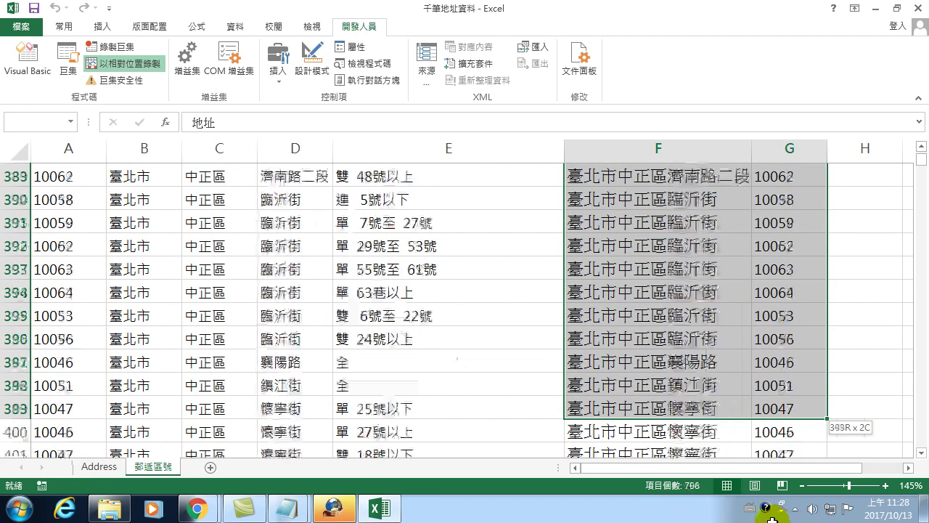
mouse_move(765, 517)
left_mouse_down()
mouse_move(749, 519)
mouse_move(812, 377)
left_mouse_up()
left_click_drag(922, 162, 922, 439)
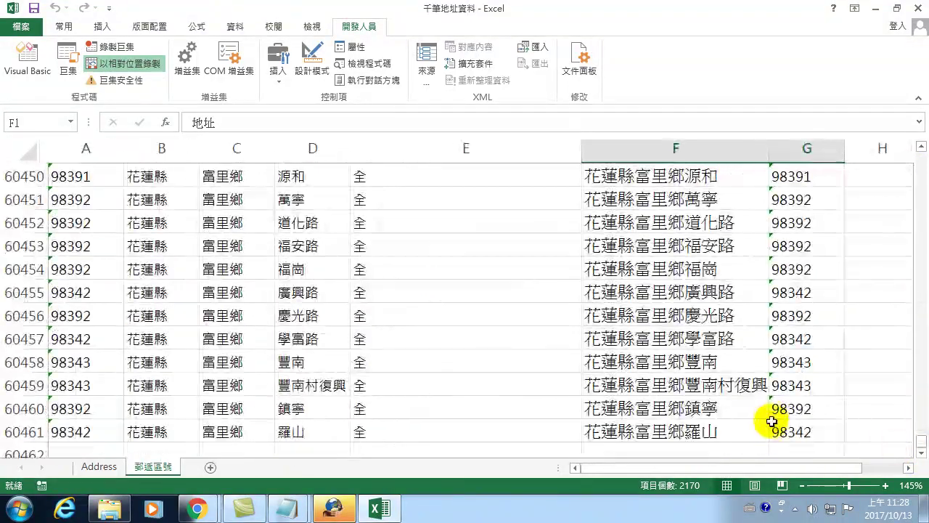
left_click(793, 432, "shift")
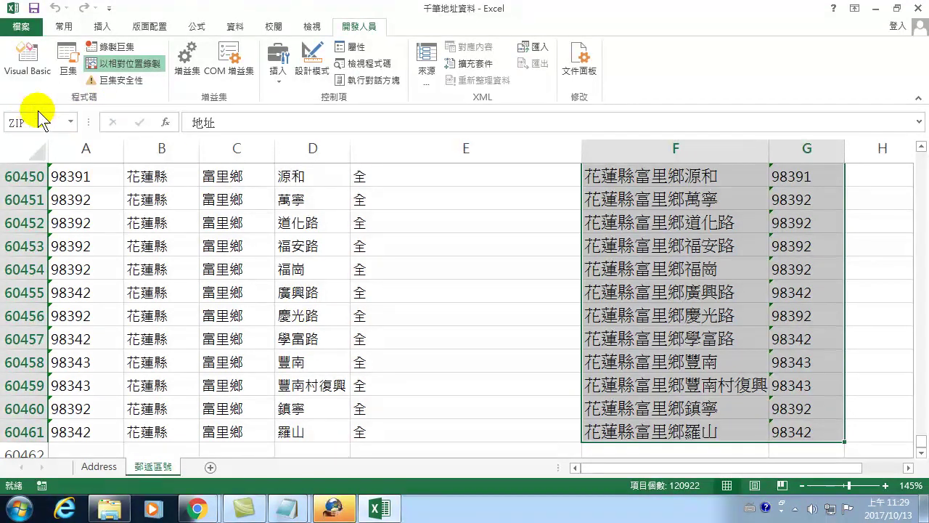
left_click_drag(920, 440, 894, 137)
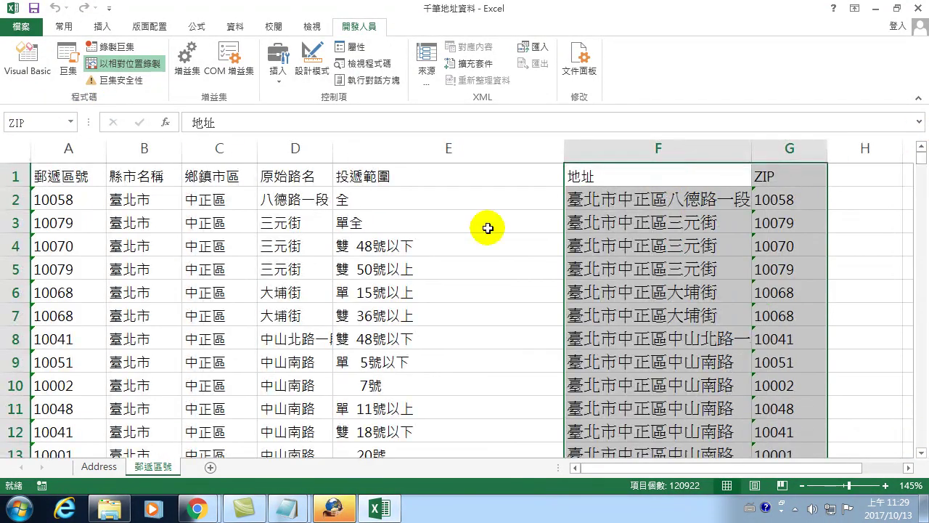
Step: On the Address sheet, begin =VLOOKUP(J2, in K2 with J2 as the lookup value
left_click(109, 467)
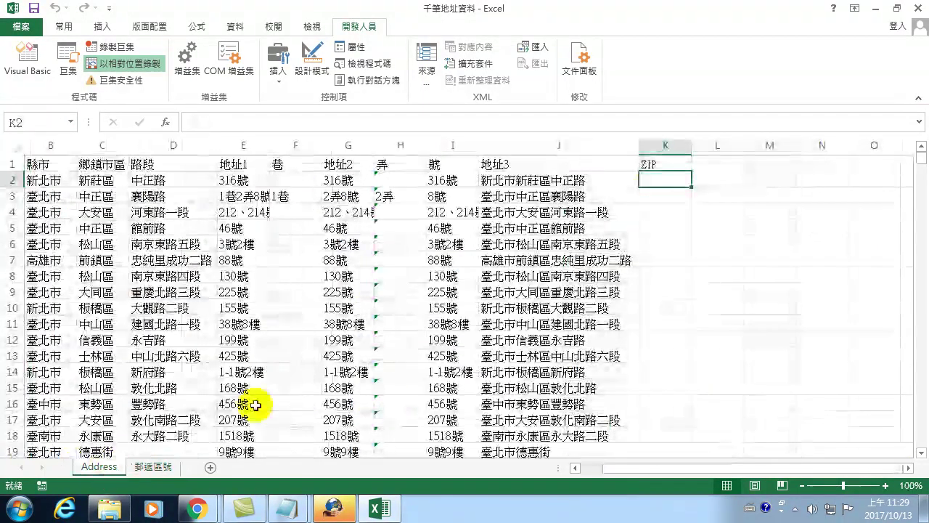
left_click(660, 182)
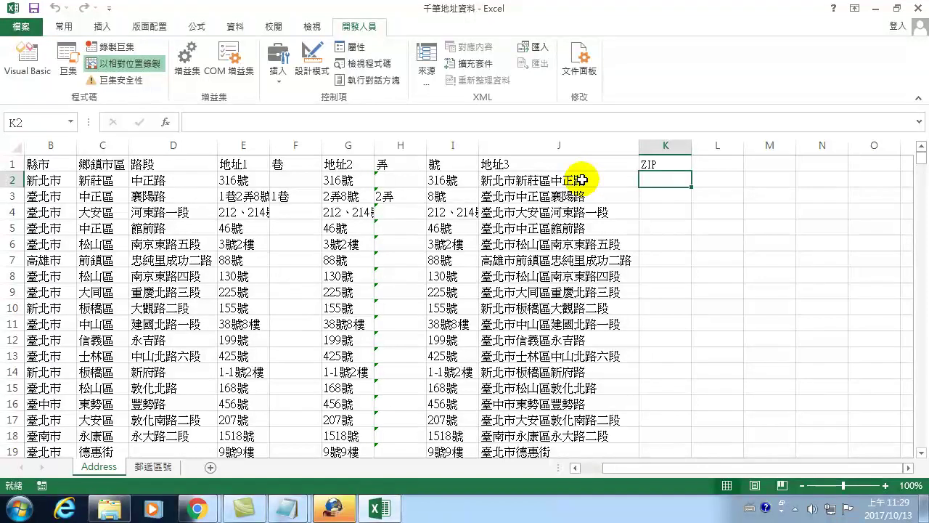
type("=")
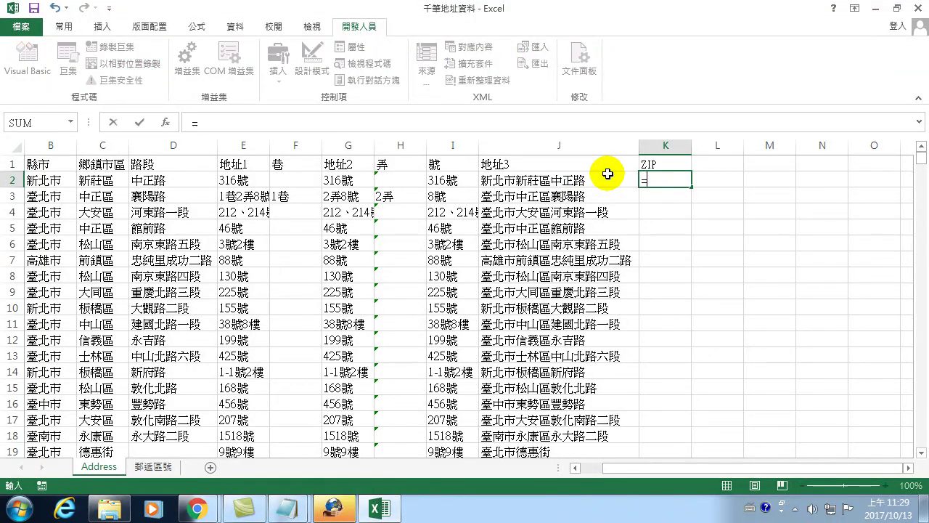
type("vlookup")
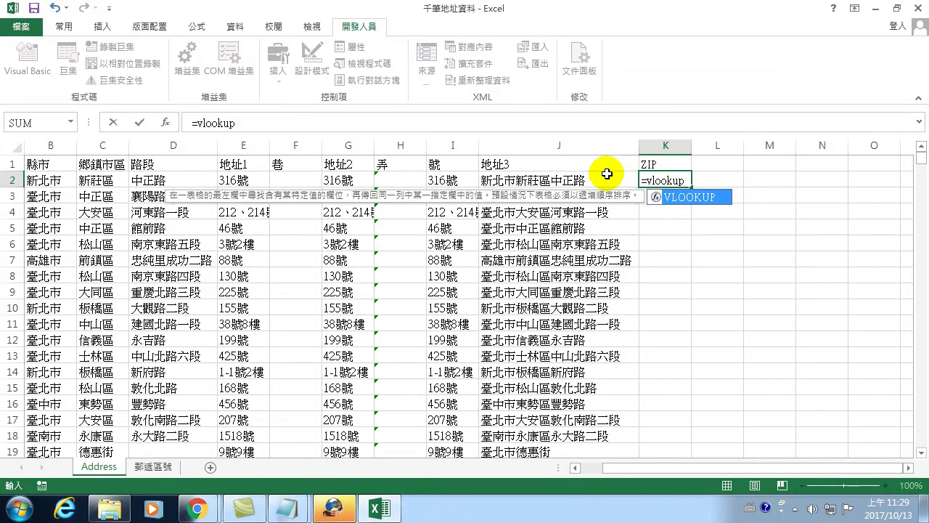
type("(")
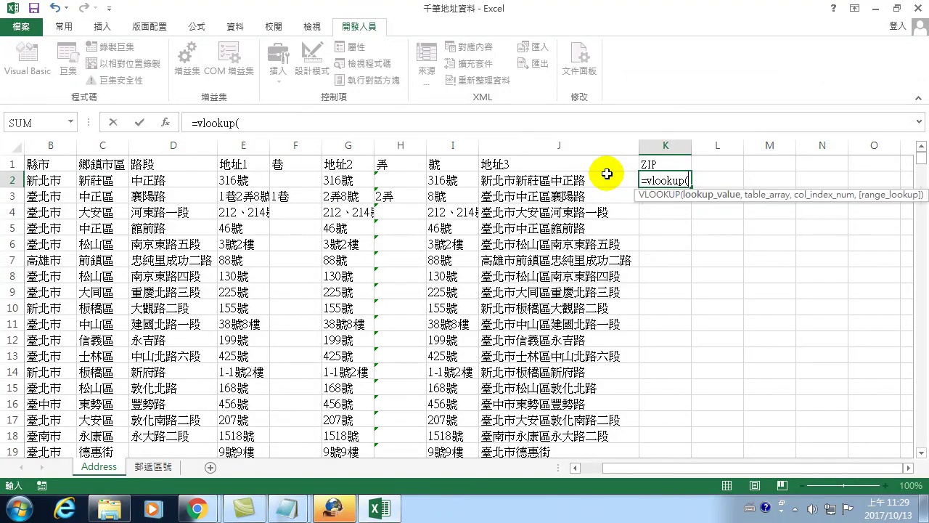
key("BackSpace")
key("BackSpace")
key("Tab")
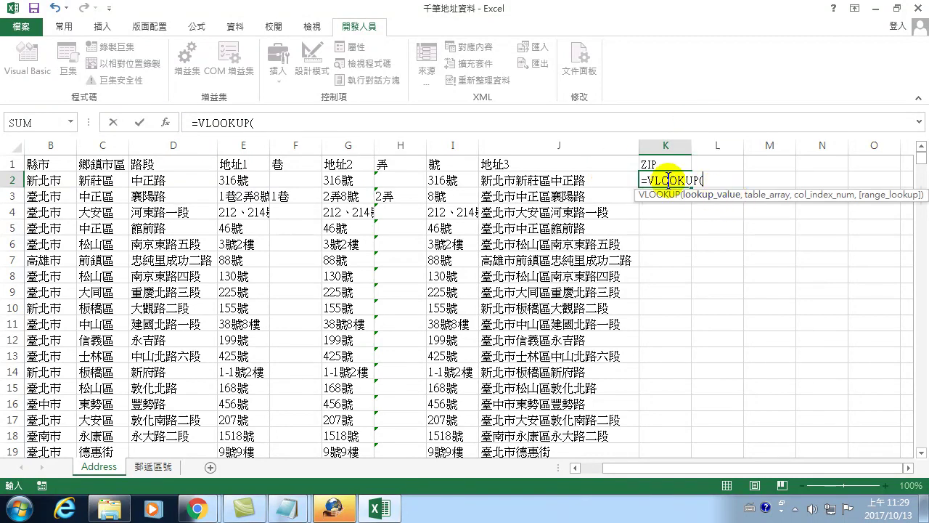
left_click(532, 180)
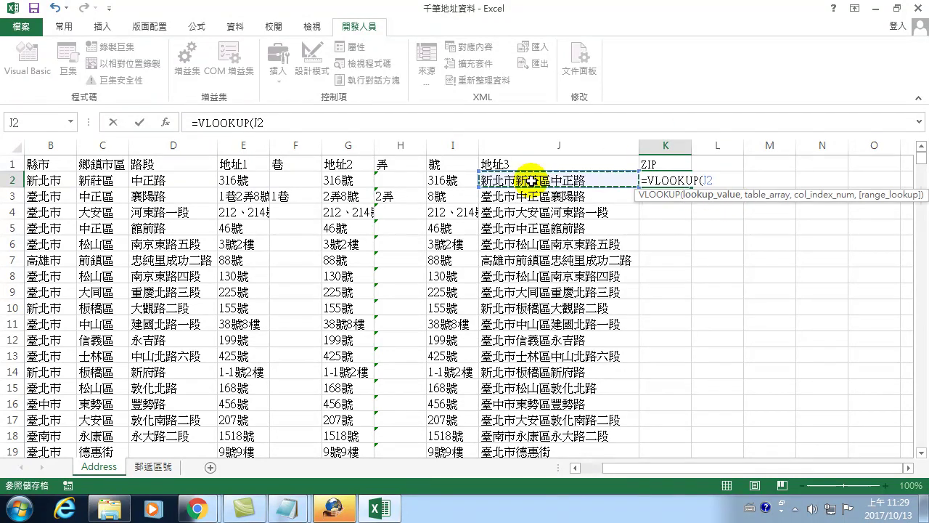
type(",")
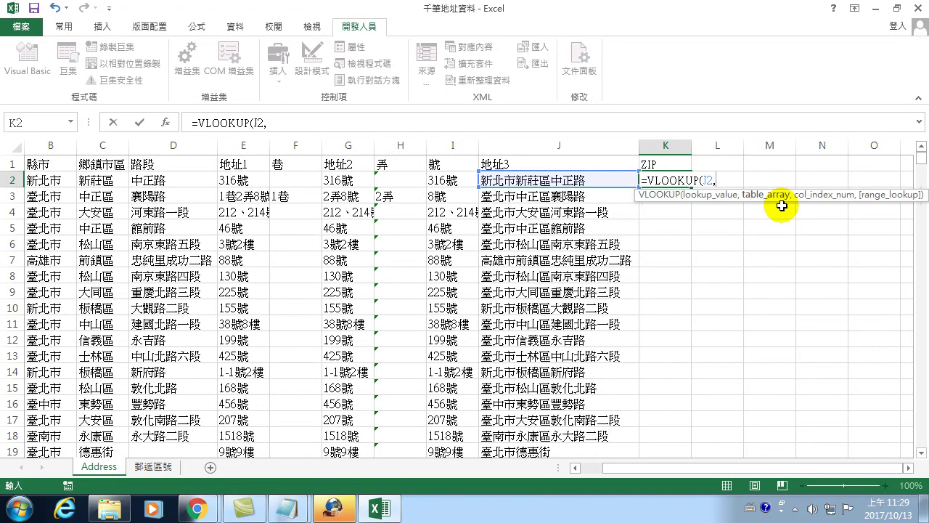
type("Z")
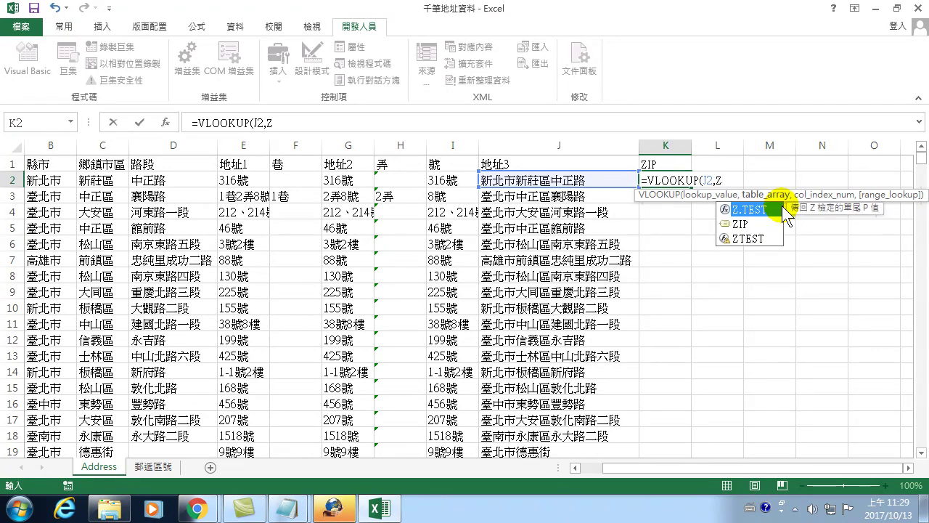
key("BackSpace")
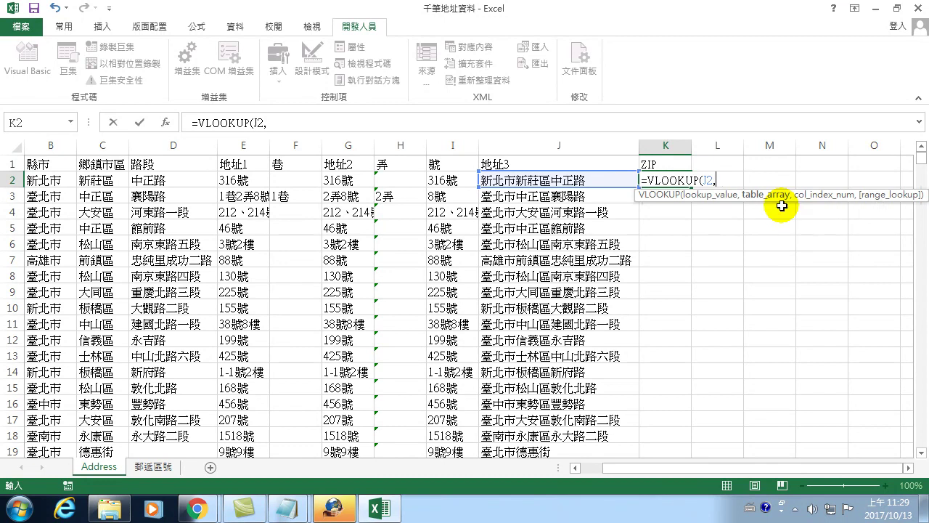
Step: Add the named range ZIP as the lookup table, so K2 reads =VLOOKUP(J2,ZIP,
key("F3")
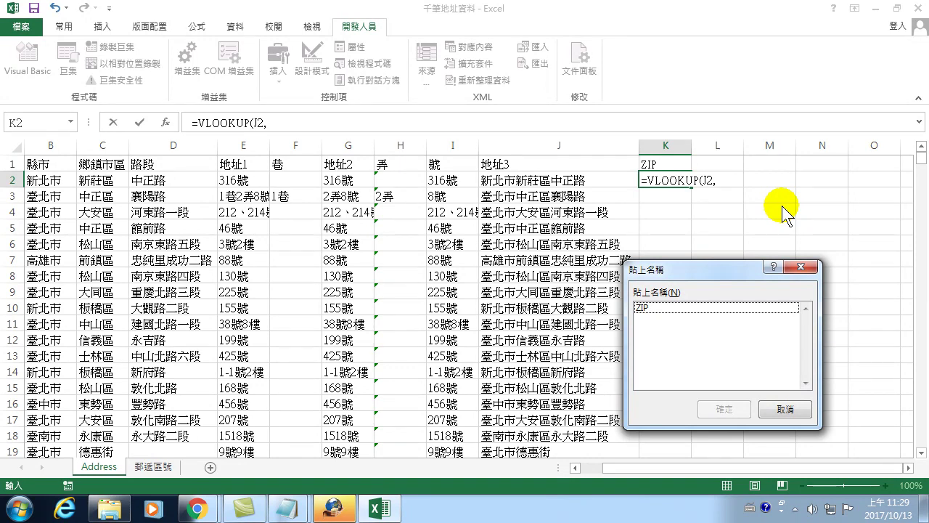
left_click(784, 410)
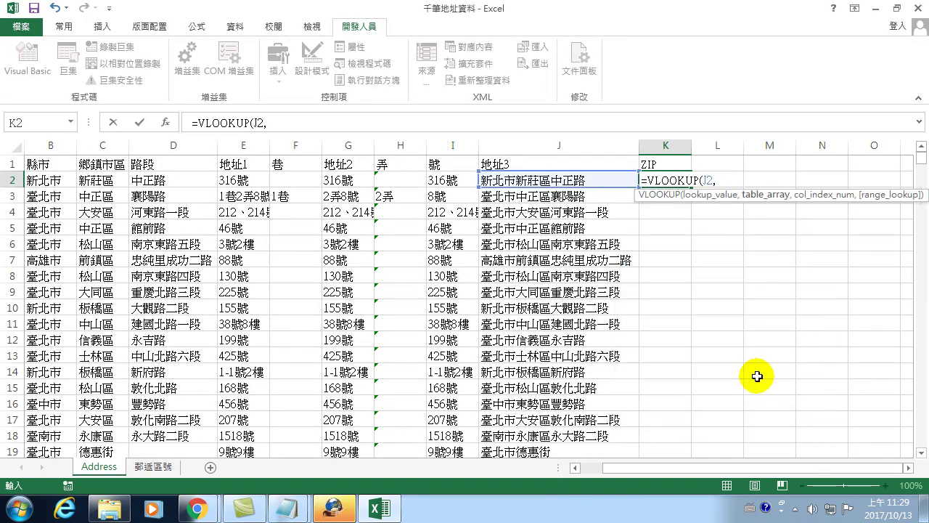
type("z")
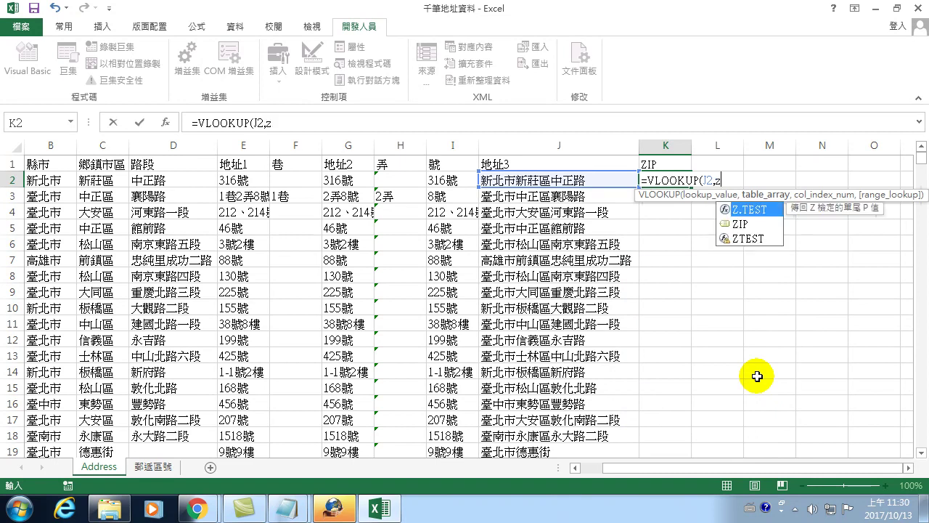
type("i")
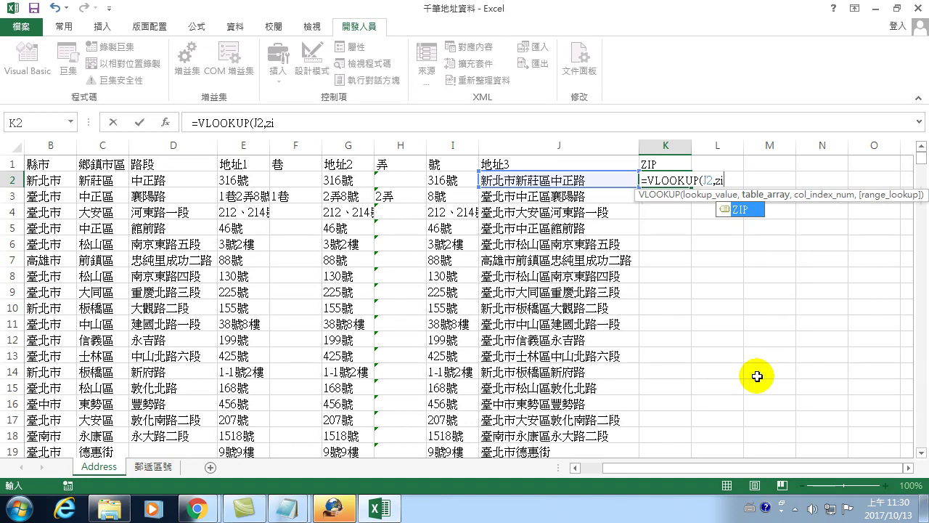
key("Tab")
type(",")
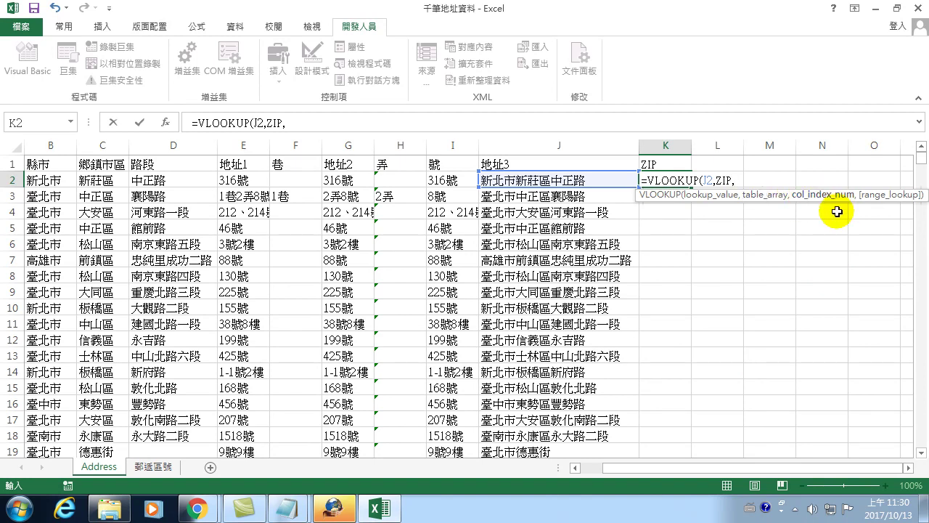
Step: Finish the formula with column index 2 and FALSE for an exact match
type("2")
type(",")
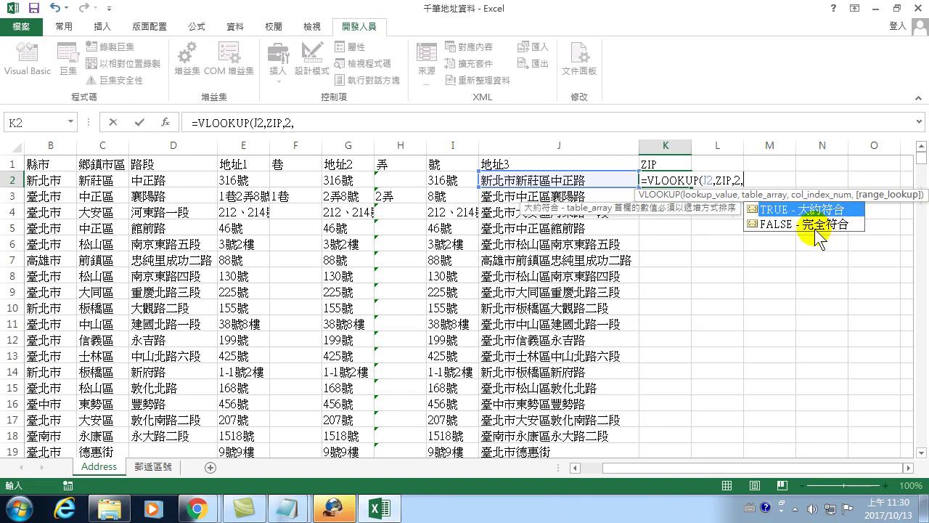
left_click(814, 229)
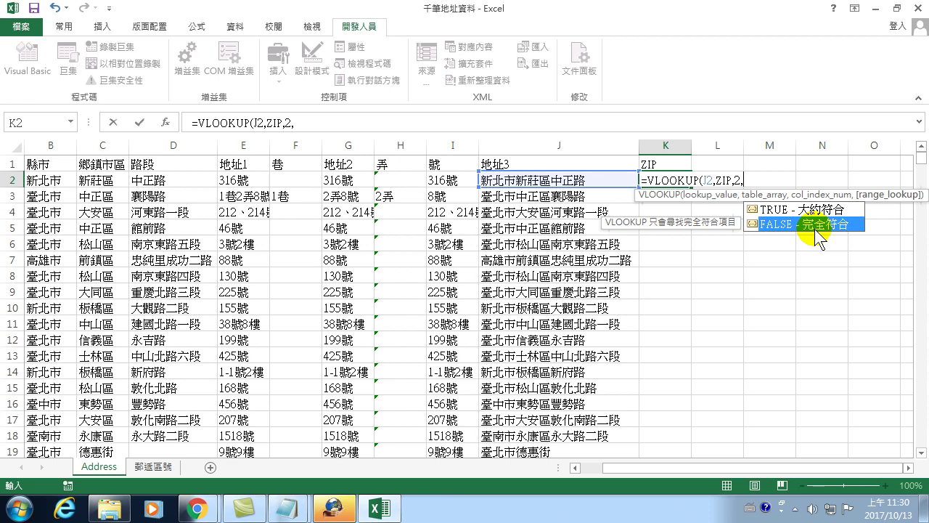
double_click(814, 229)
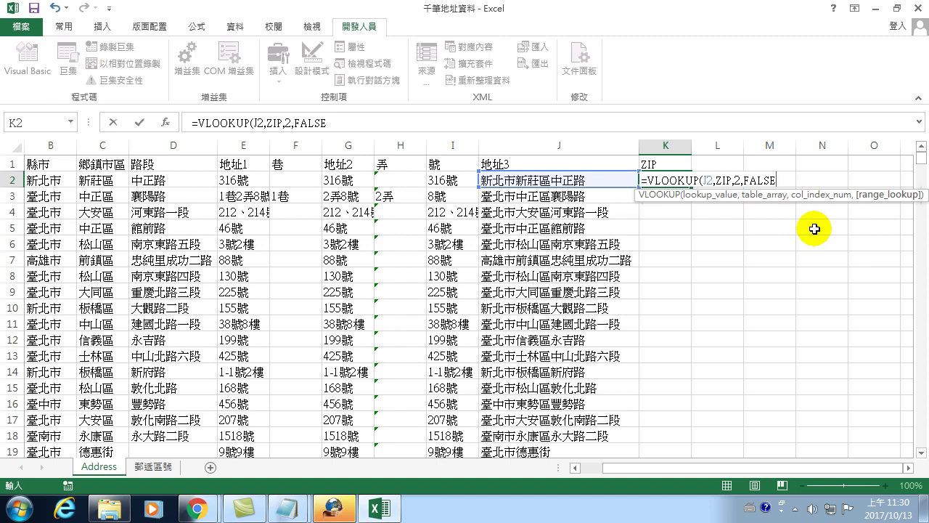
type(")")
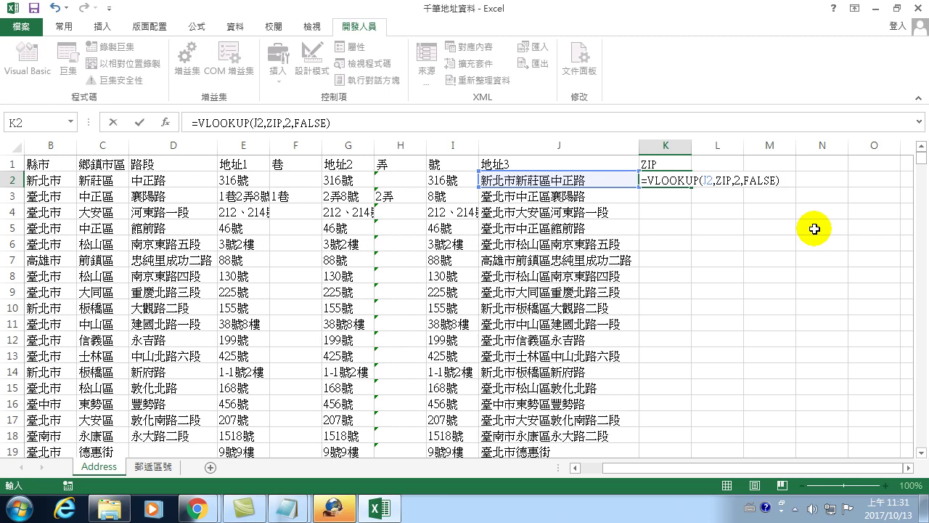
Step: Commit K2's VLOOKUP formula so it returns postal code 24243 for the J2 address
key("Return")
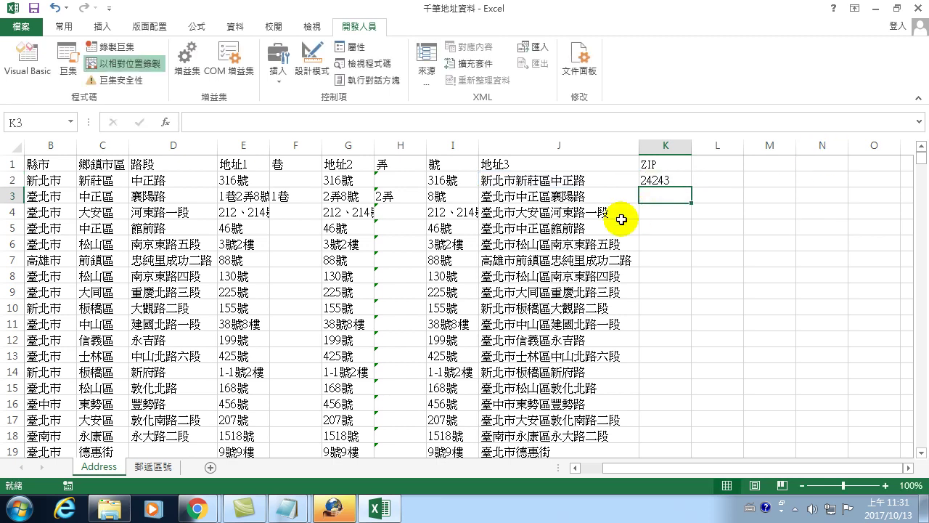
double_click(674, 180)
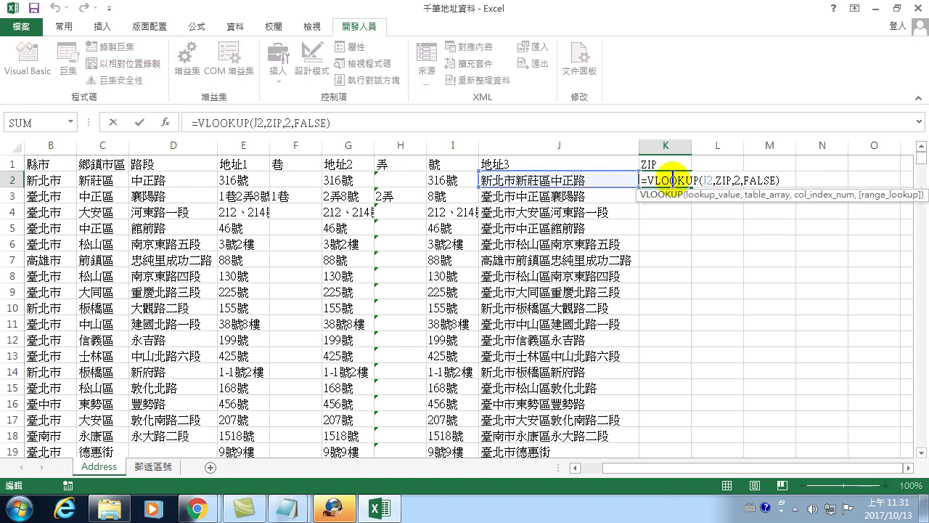
key("Escape")
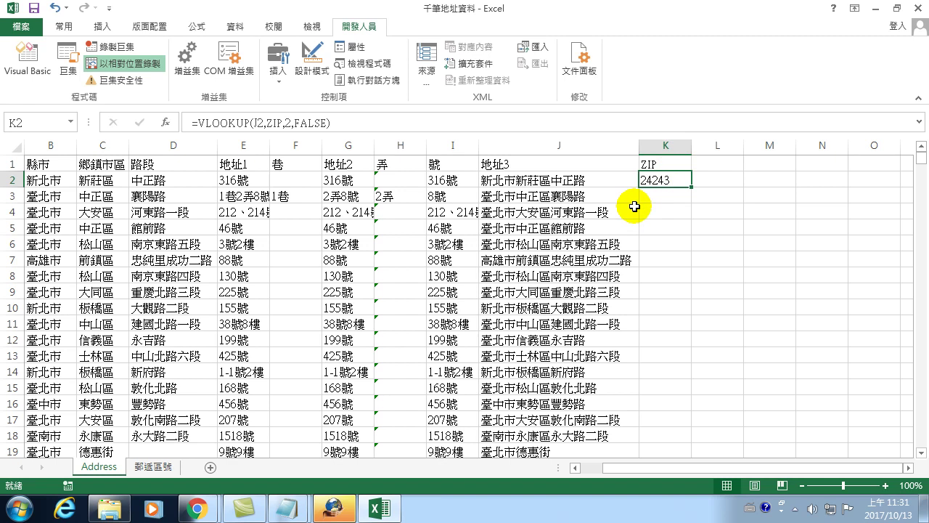
left_click_drag(349, 122, 167, 122)
key("ctrl+c")
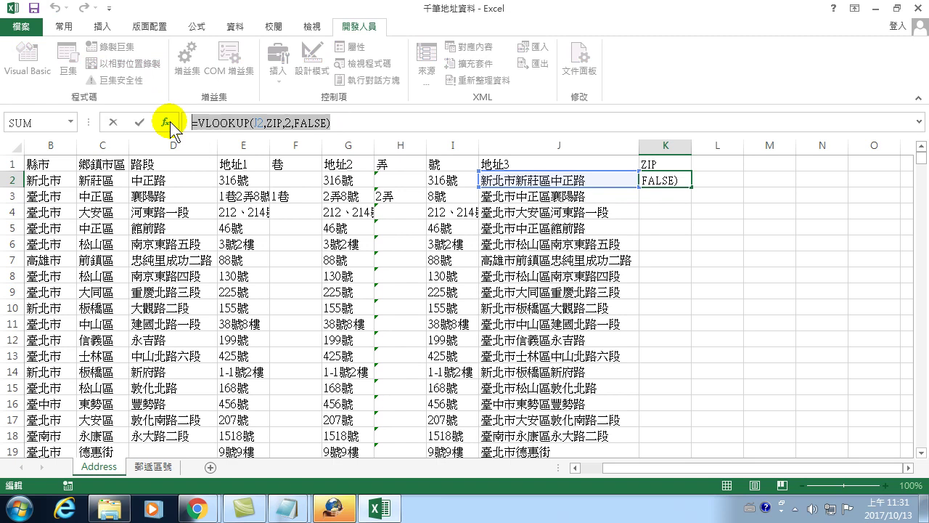
key("Return")
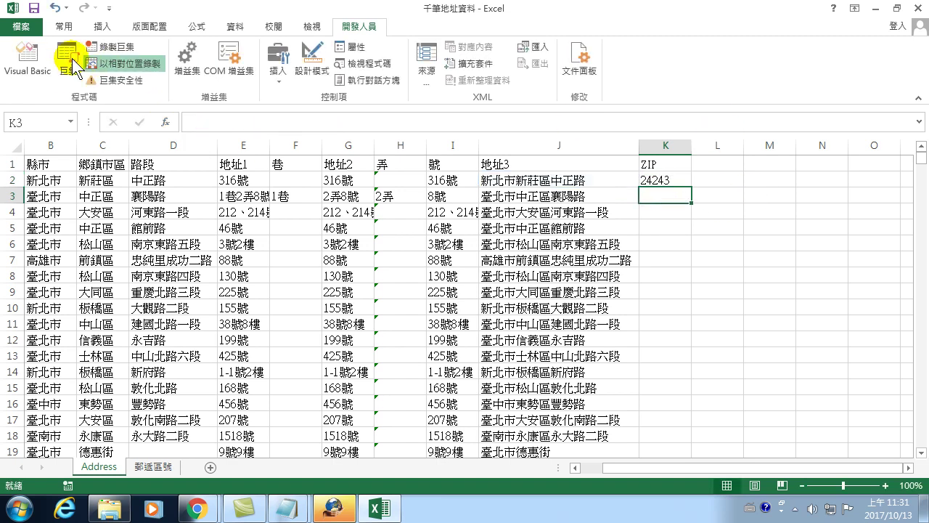
Step: Leave the 段轉換1 code and bring up the Macro dialog listing 地址3 and the other macros
left_click(68, 62)
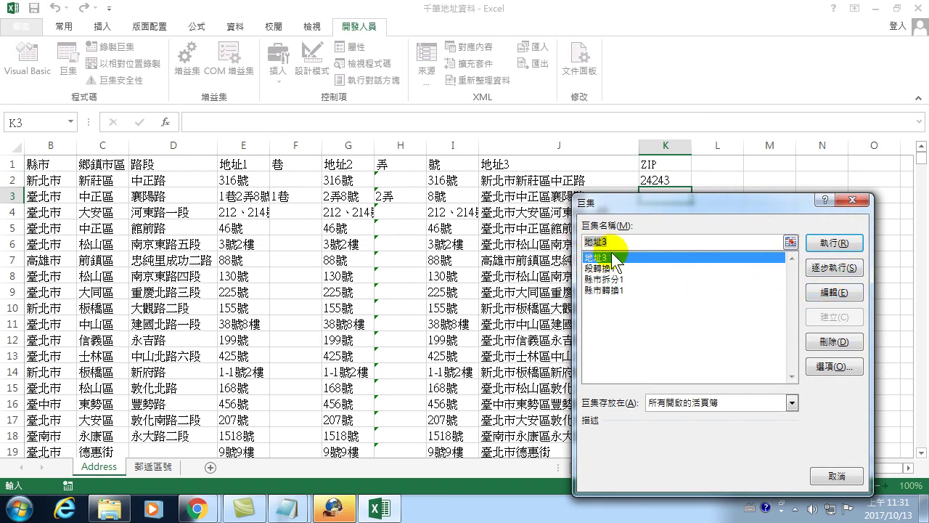
left_click(816, 293)
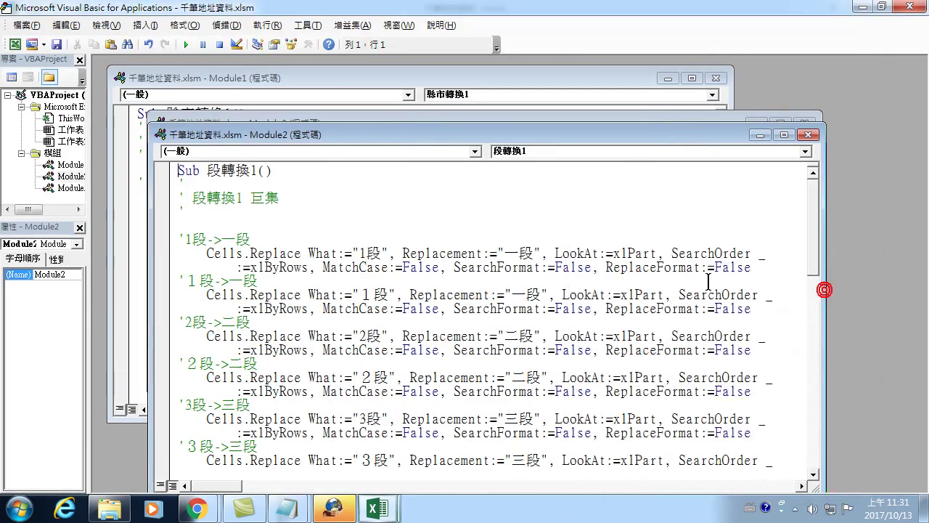
left_click(911, 6)
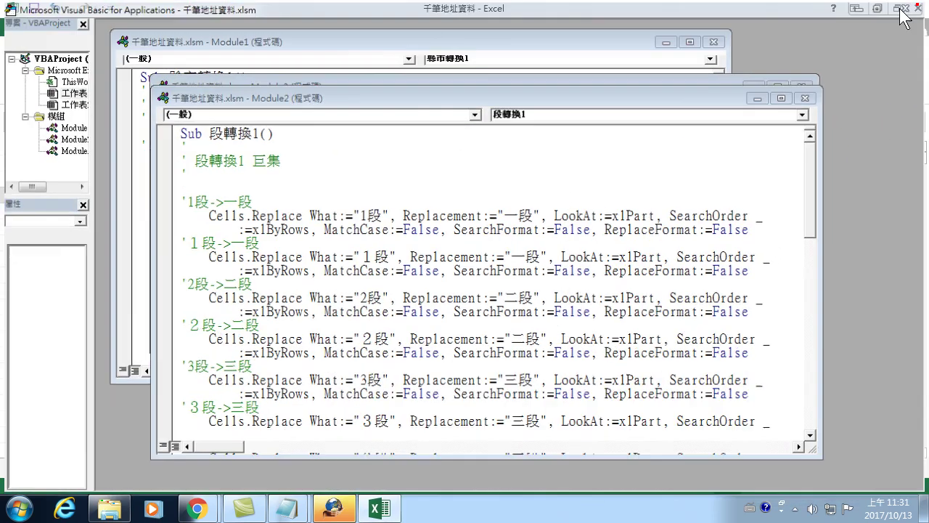
left_click(68, 54)
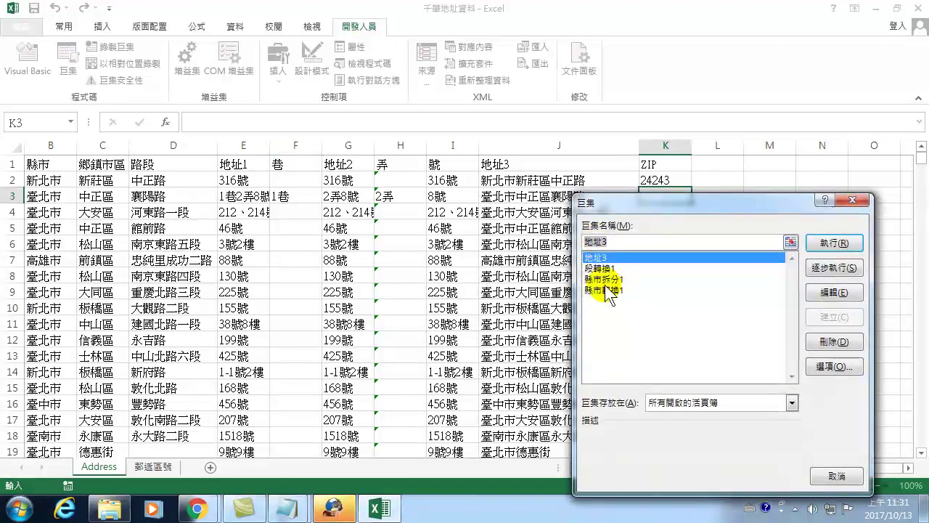
Step: In 地址3's loop, add cells(i,"K") = "=VLOOKUP(J2,ZIP,2,FALSE)" after the column J line
left_click(833, 292)
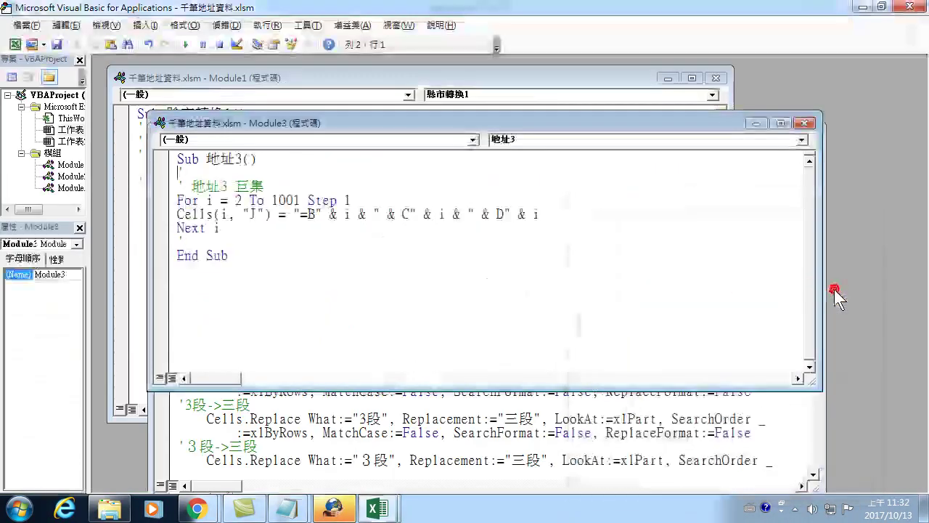
left_click(576, 214)
key("Return")
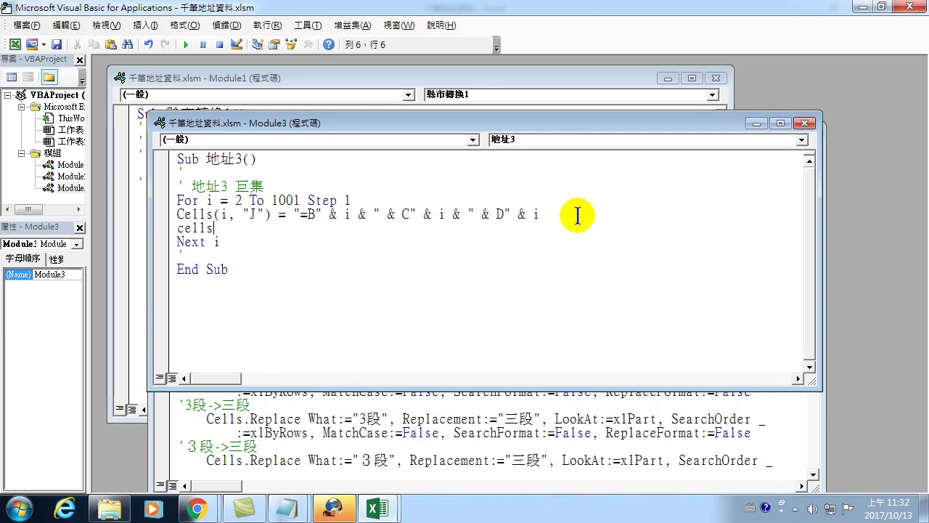
type("(")
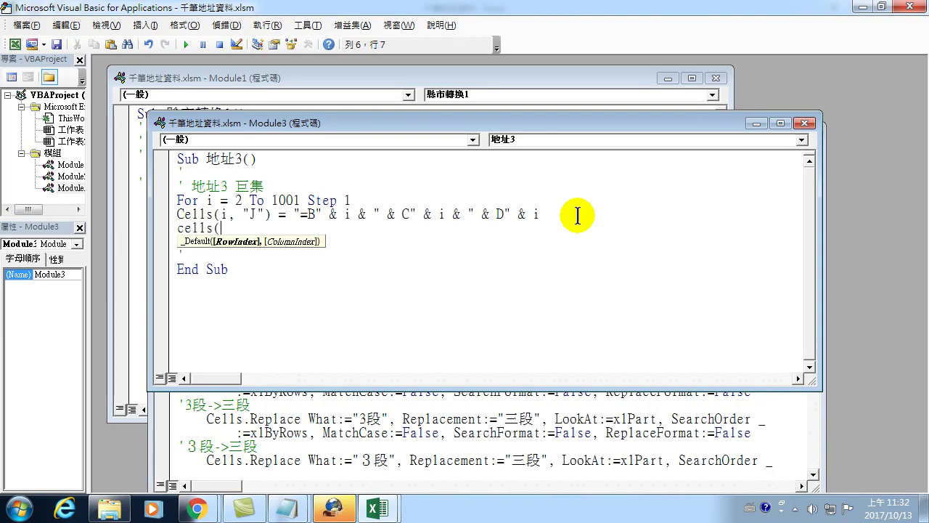
type("i,\"K")
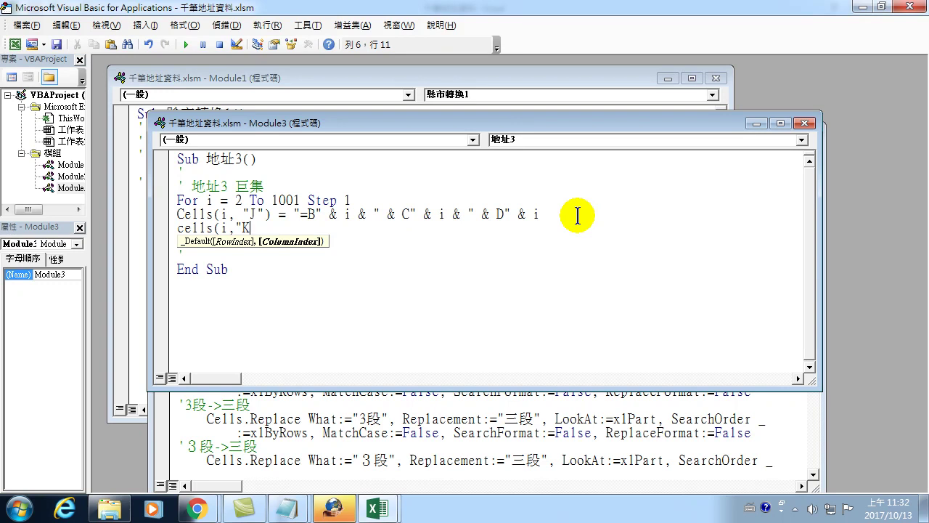
type("\")")
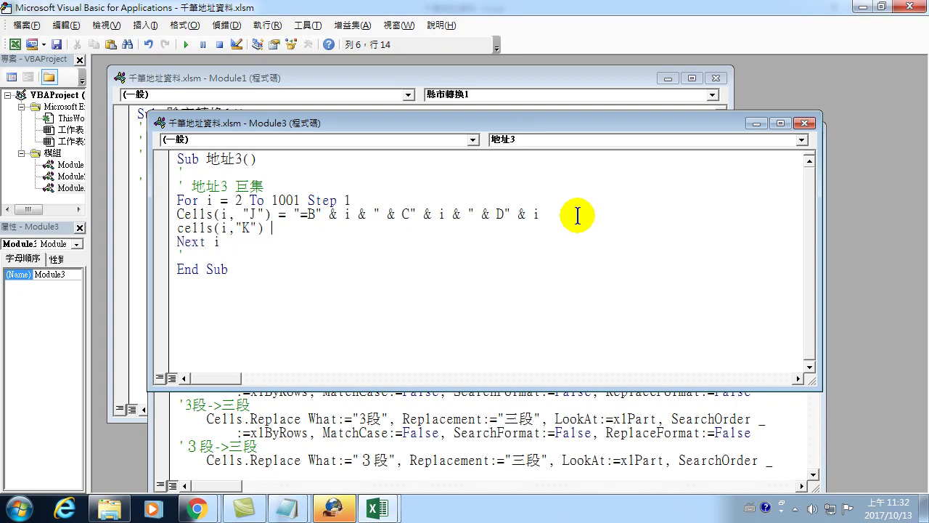
type(" = \"\"")
key("ctrl+v")
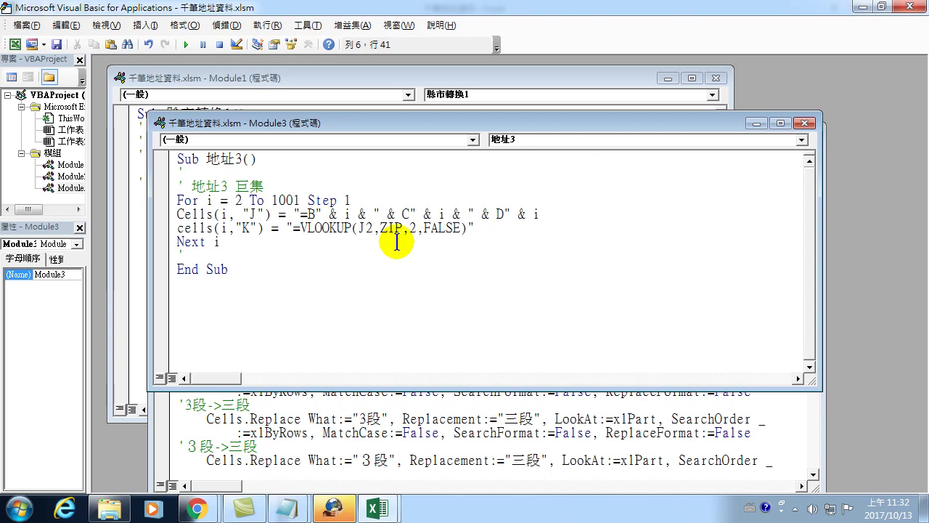
left_click(363, 226)
left_click_drag(366, 225, 372, 225)
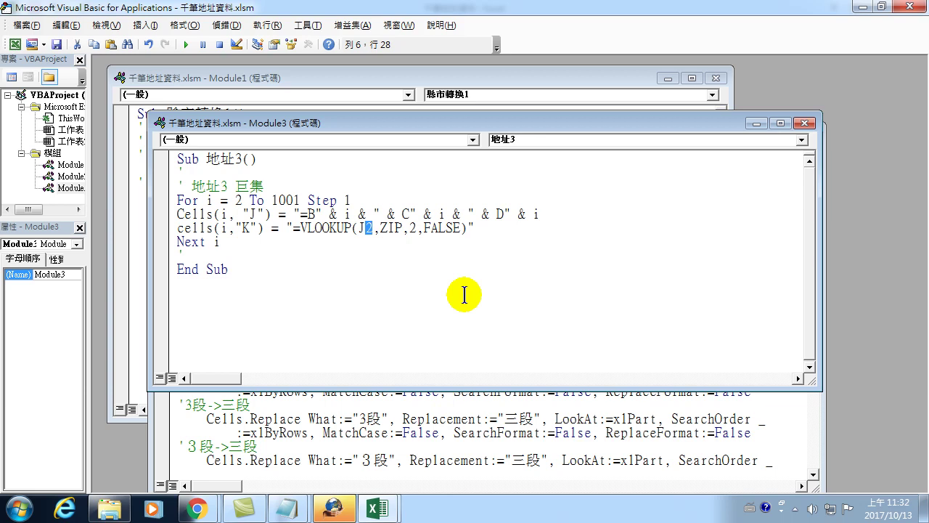
left_click(18, 508)
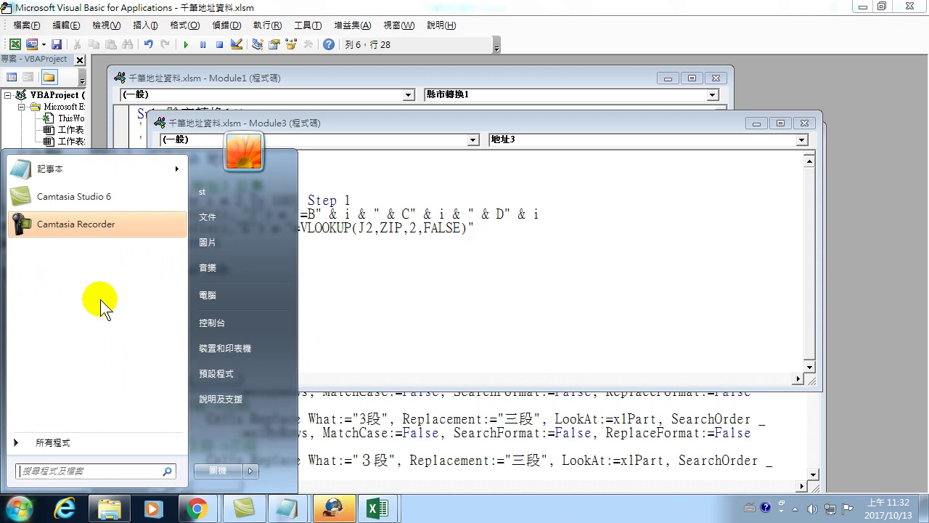
Step: Launch Word 2013 from All Programs > Microsoft Office 2013 and open a blank document
left_click(59, 441)
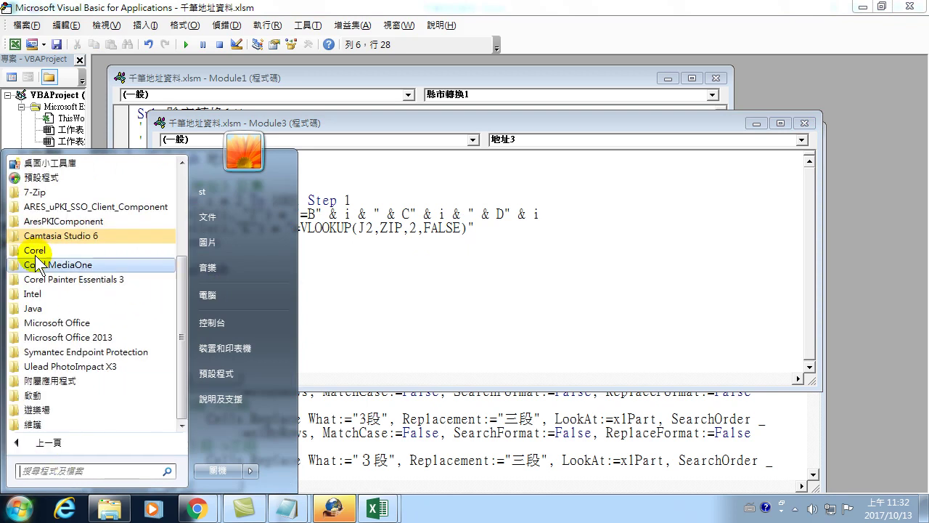
left_click(84, 331)
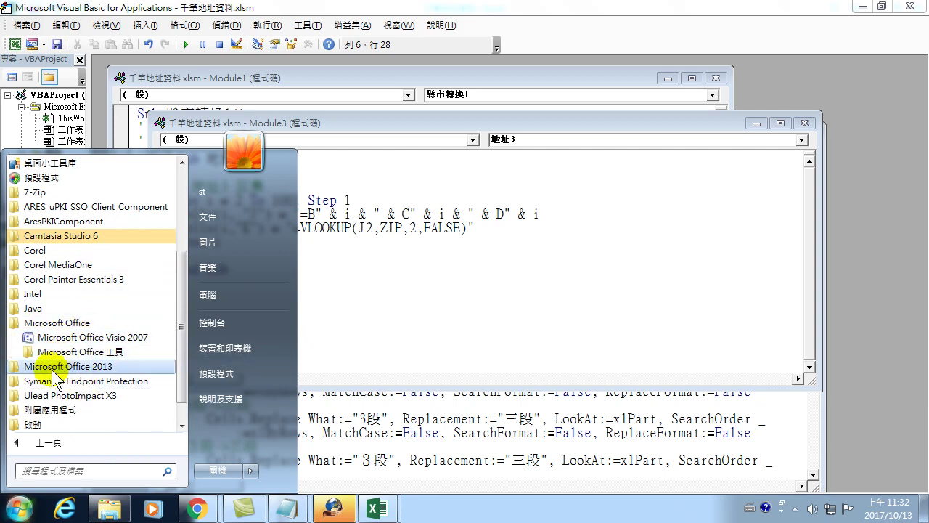
left_click(51, 366)
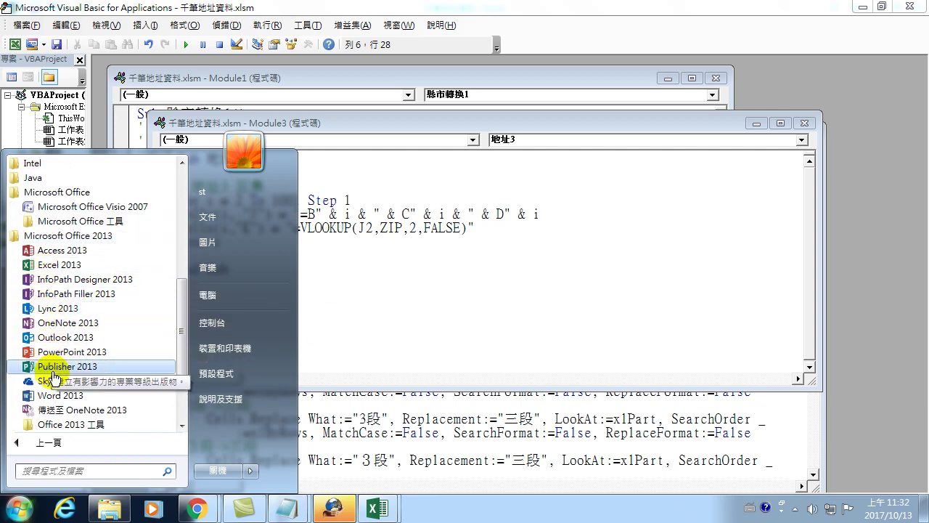
left_click(59, 396)
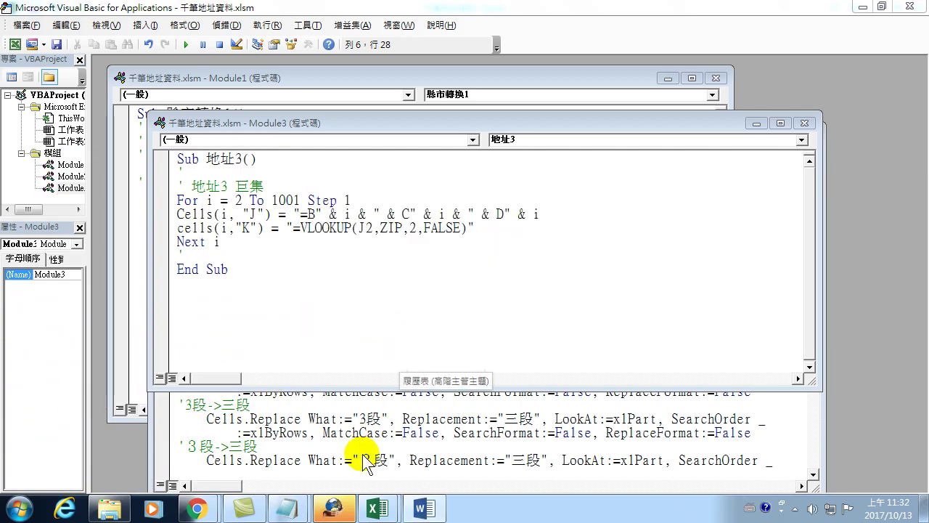
left_click(429, 510)
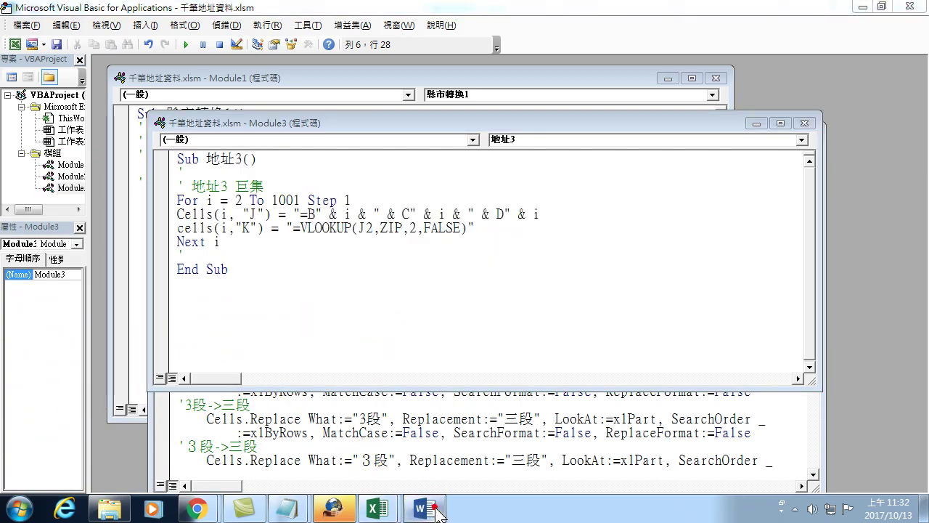
left_click(367, 151)
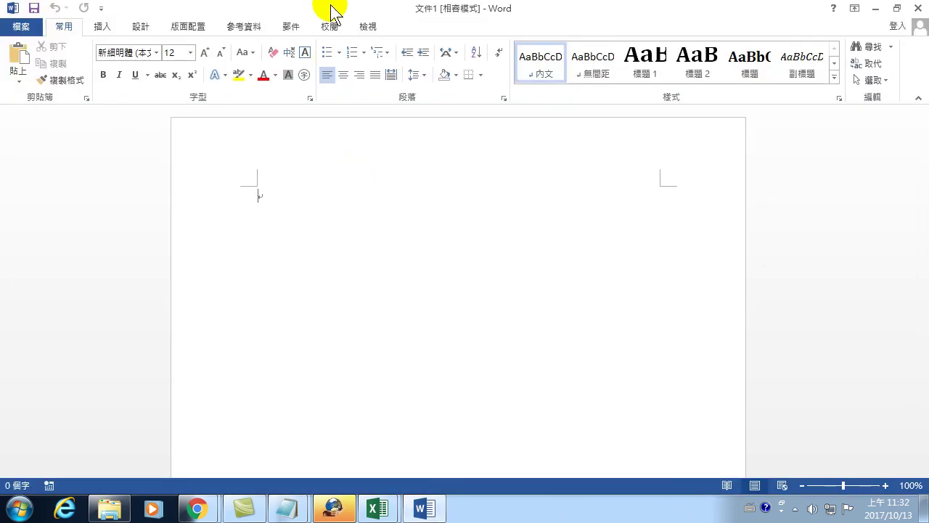
Step: With Word snapped alongside, copy the quoted "=VLOOKUP(J2,ZIP,2,FALSE)" string from the macro
key("super+Right")
left_click(326, 231)
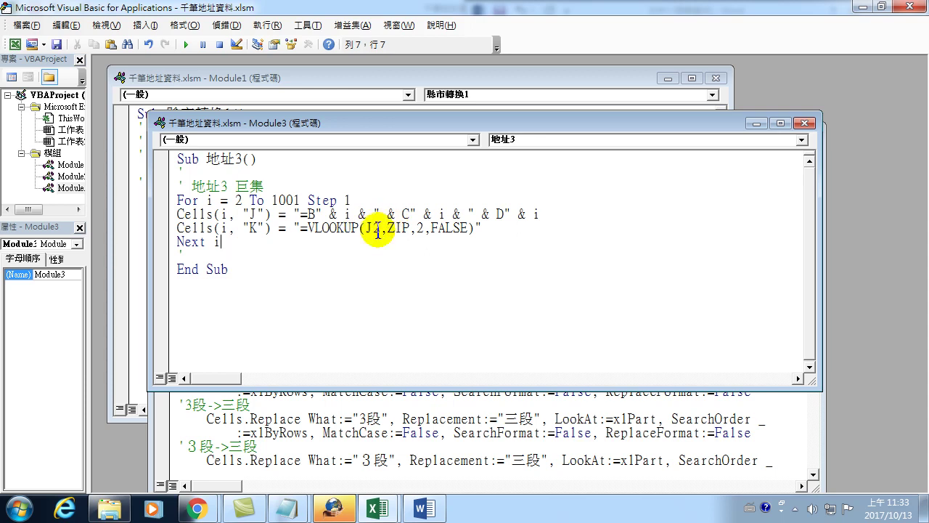
left_click_drag(301, 228, 475, 230)
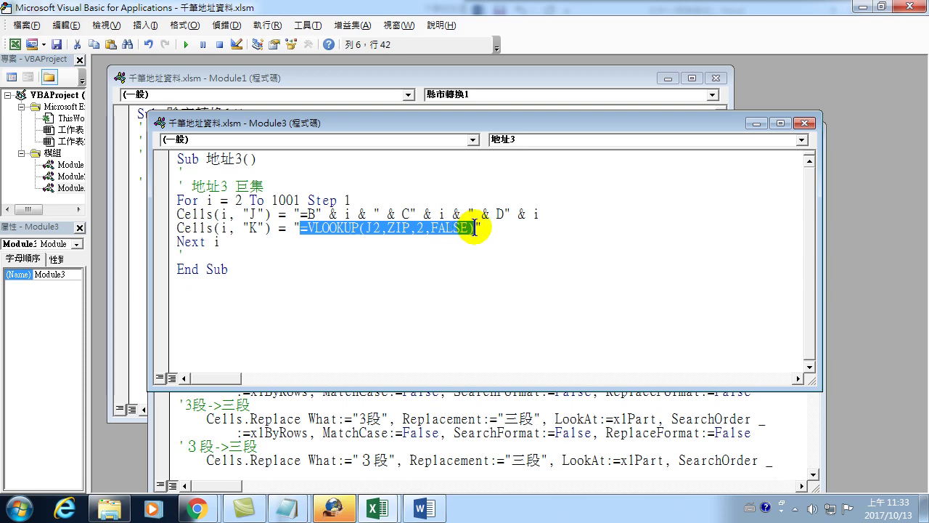
left_click(340, 240)
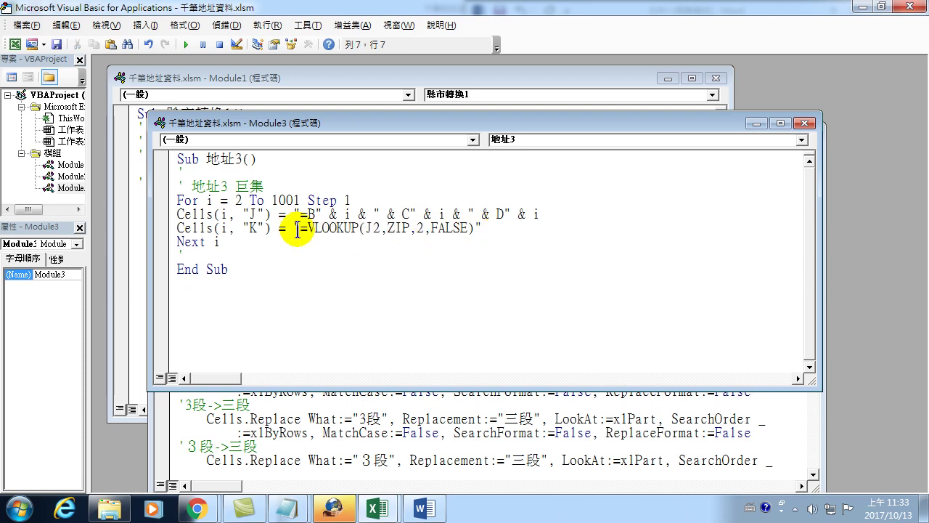
left_click_drag(294, 228, 483, 229)
key("ctrl+c")
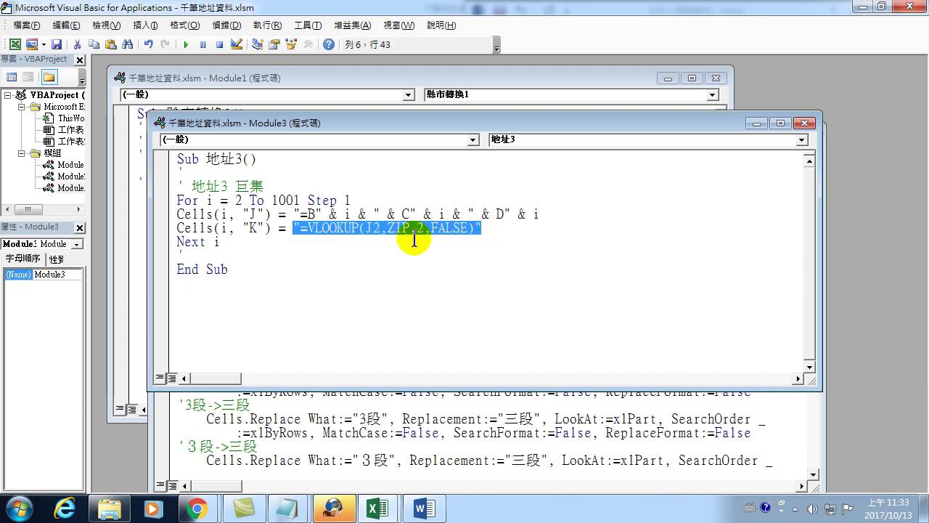
left_click(423, 508)
Step: Paste the formula string into 文件1 and set it to 18 pt
key("ctrl+v")
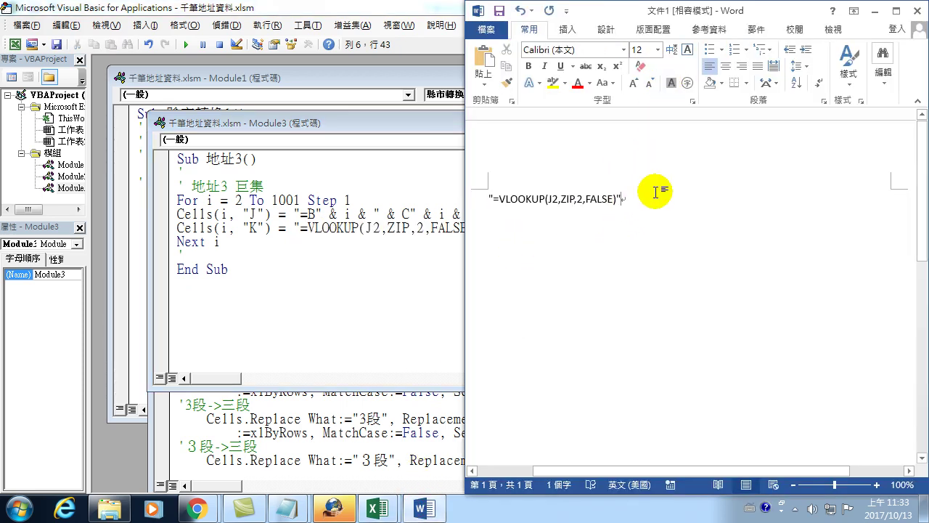
left_click_drag(656, 191, 445, 193)
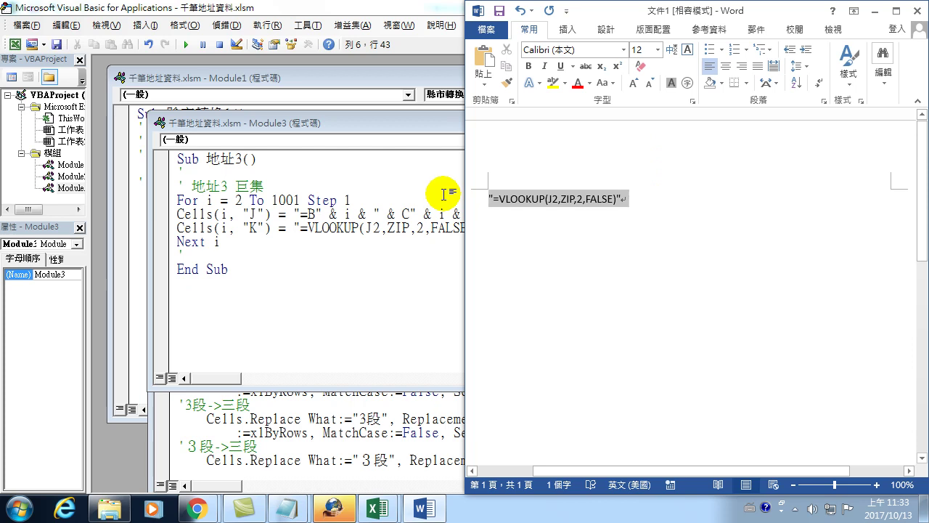
left_click(657, 49)
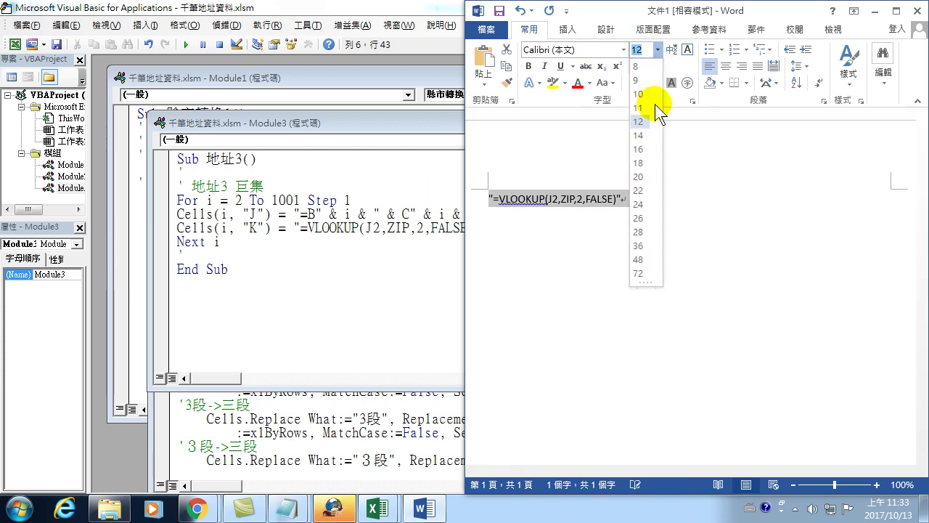
left_click(642, 163)
left_click(667, 227)
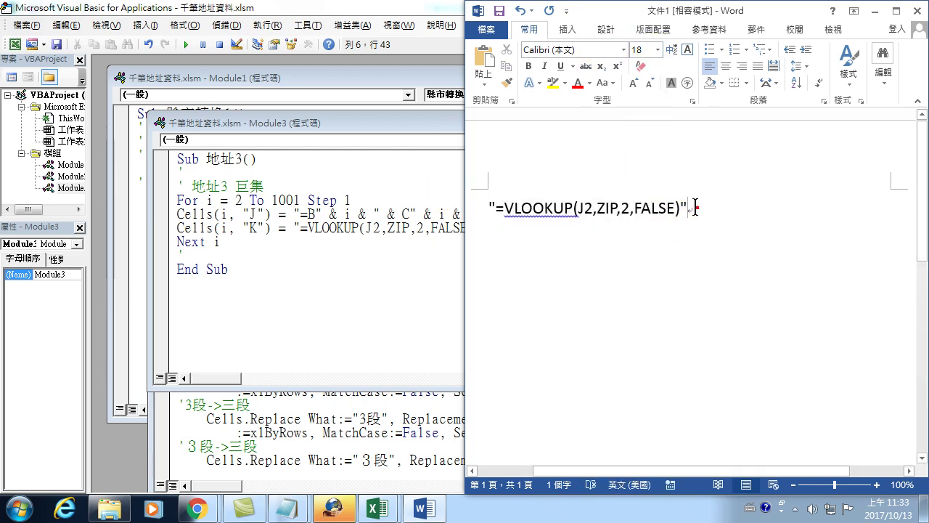
Step: Duplicate the formula line as a second copy on the line below
left_click_drag(695, 207, 453, 205)
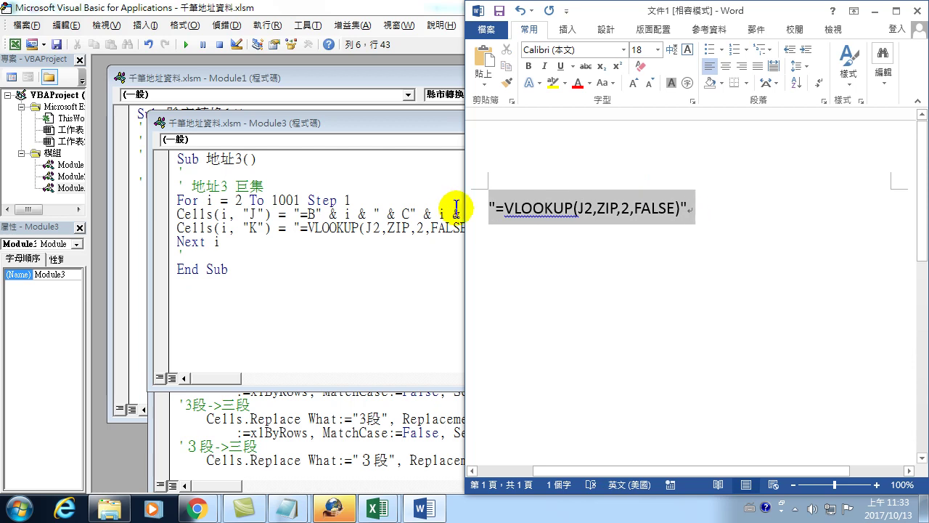
left_click(748, 218)
key("Return")
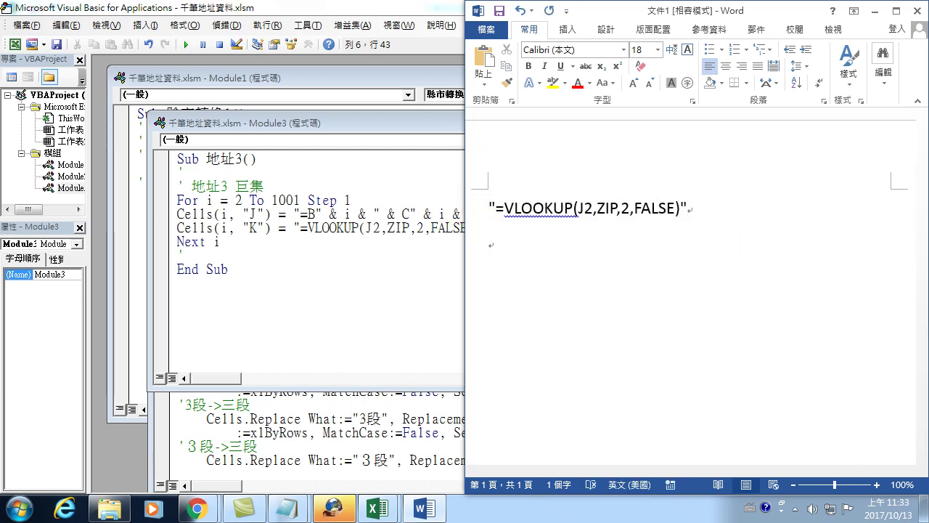
key("ctrl+v")
left_click_drag(585, 242, 595, 264)
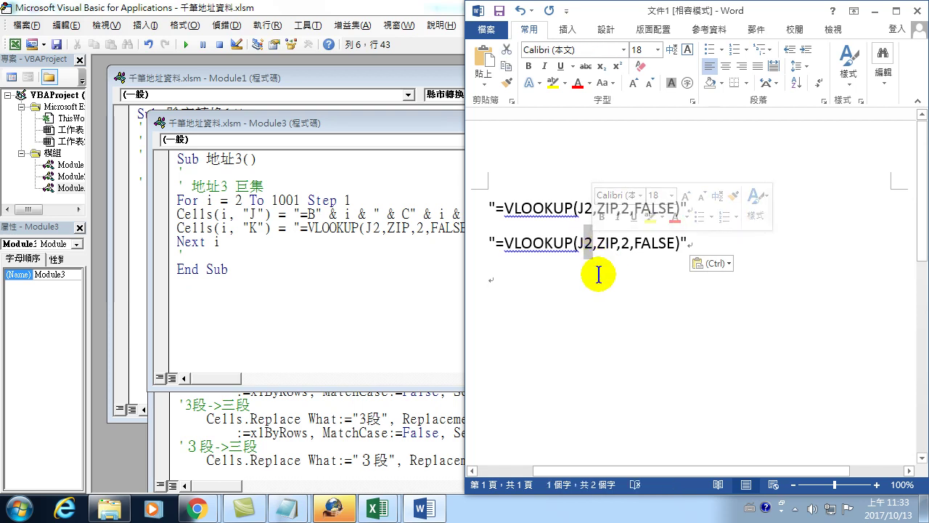
Step: Replace the 2 in the second line's J2 with i and colour it red
type("i")
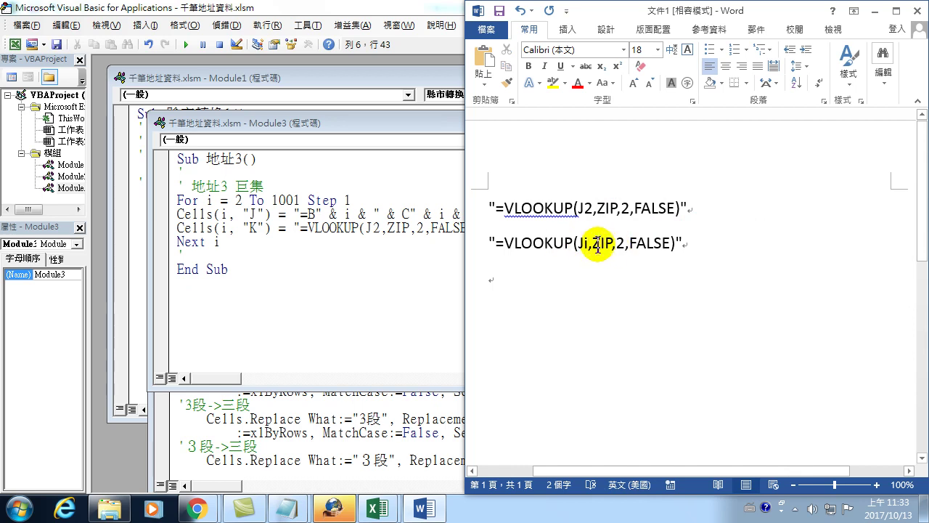
left_click_drag(589, 243, 583, 243)
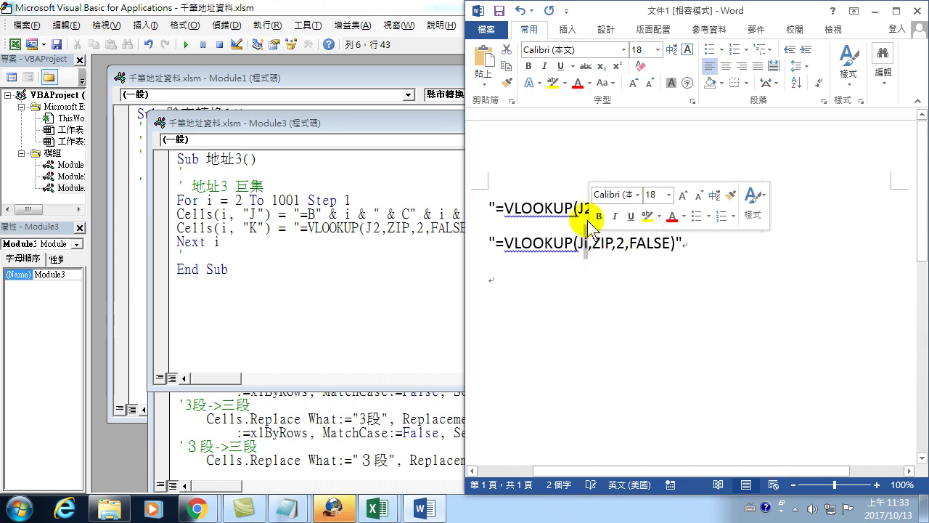
left_click(577, 83)
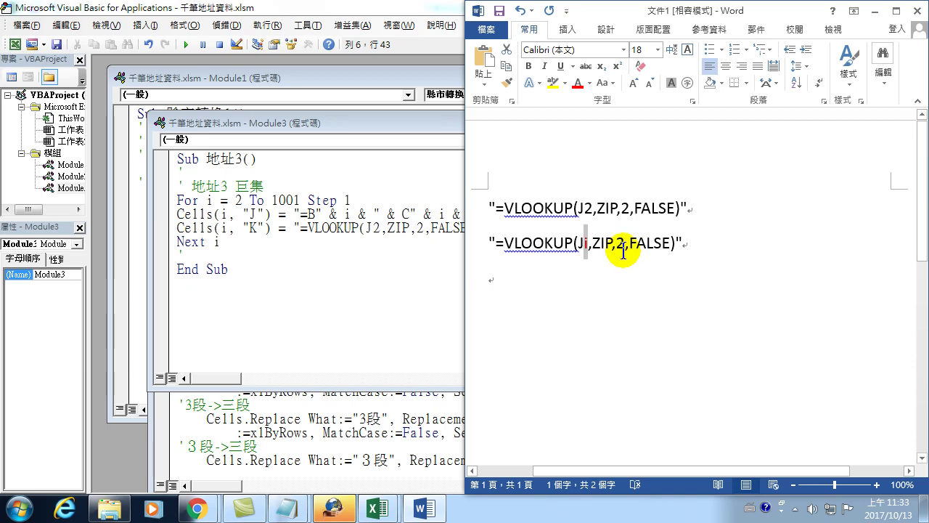
left_click_drag(612, 241, 624, 240)
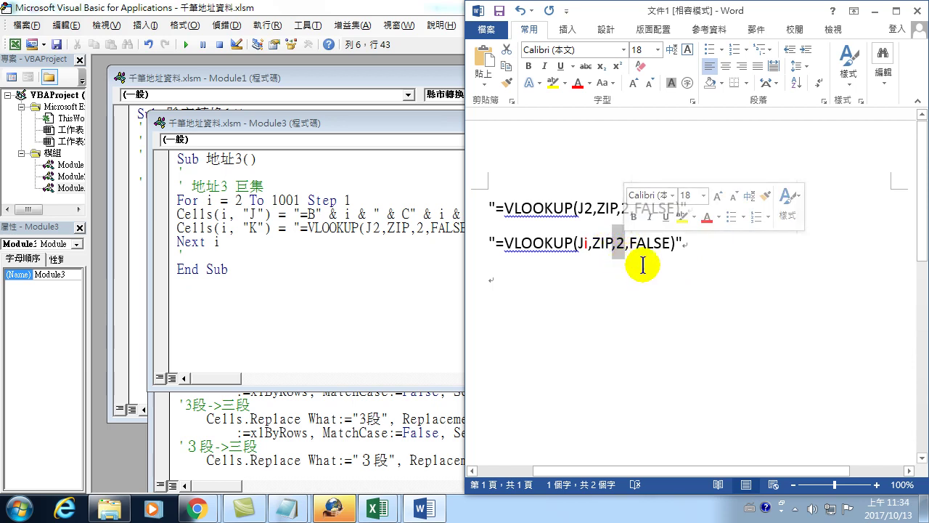
key("Down")
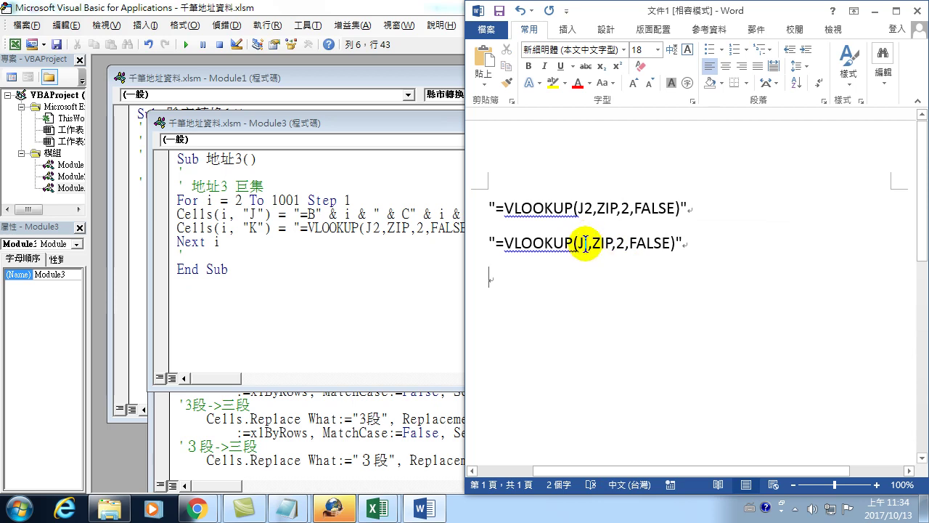
Step: Insert " & before the i so the line reads "=VLOOKUP(J" & i,ZIP,2,FALSE)"
double_click(585, 242)
type("i")
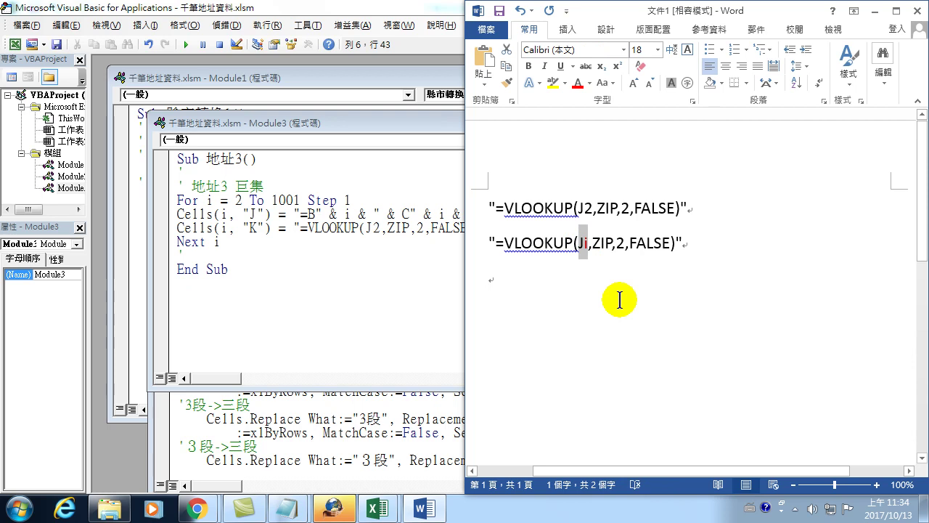
key("Left")
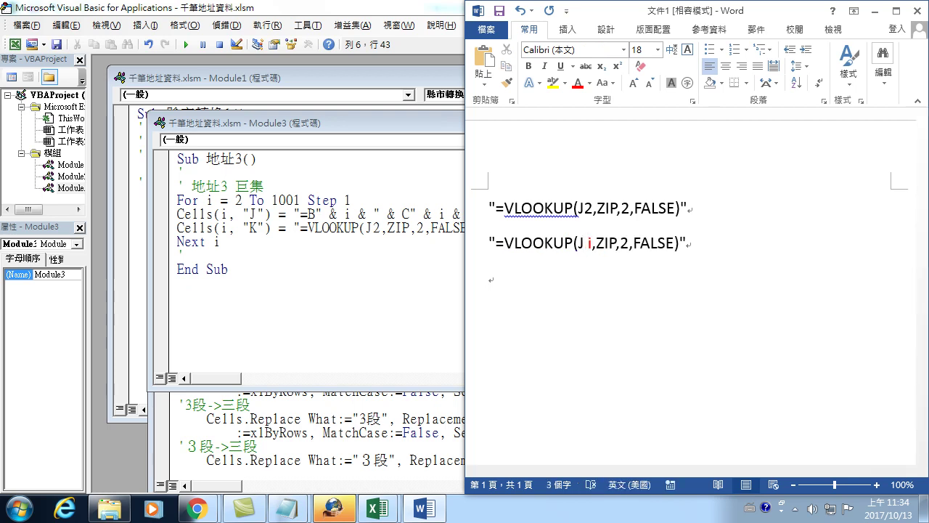
type("&")
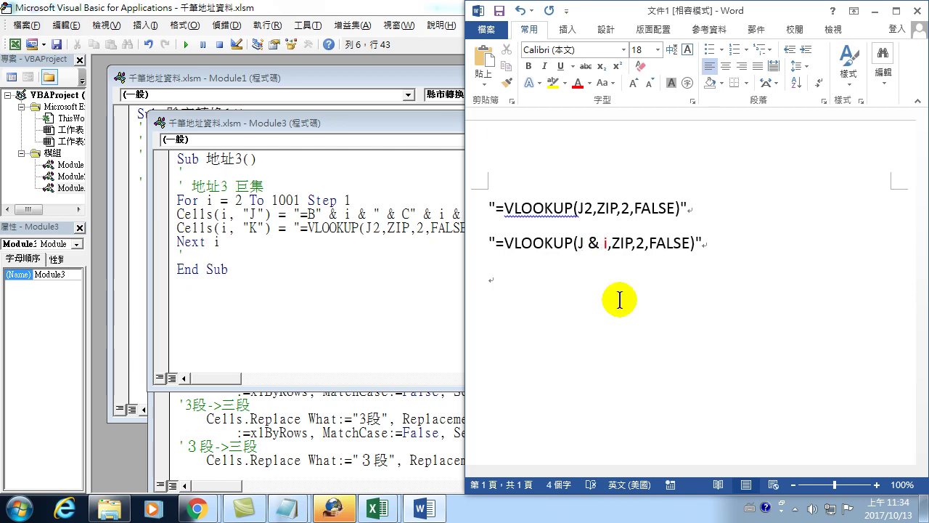
type(" \"")
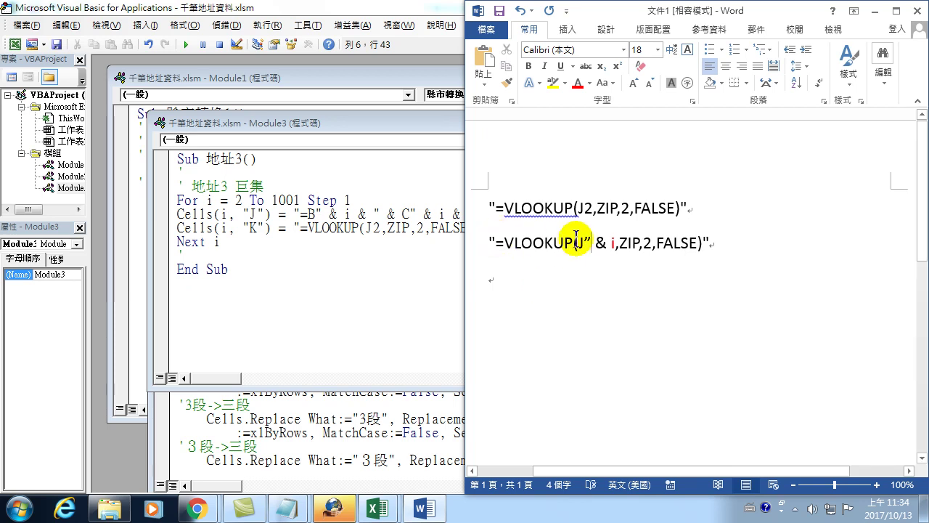
left_click_drag(591, 244, 583, 244)
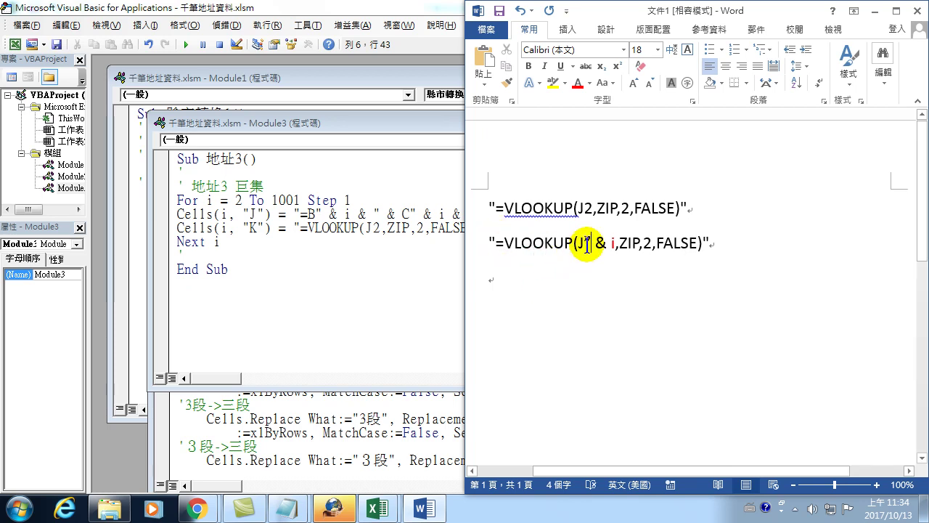
left_click(622, 274)
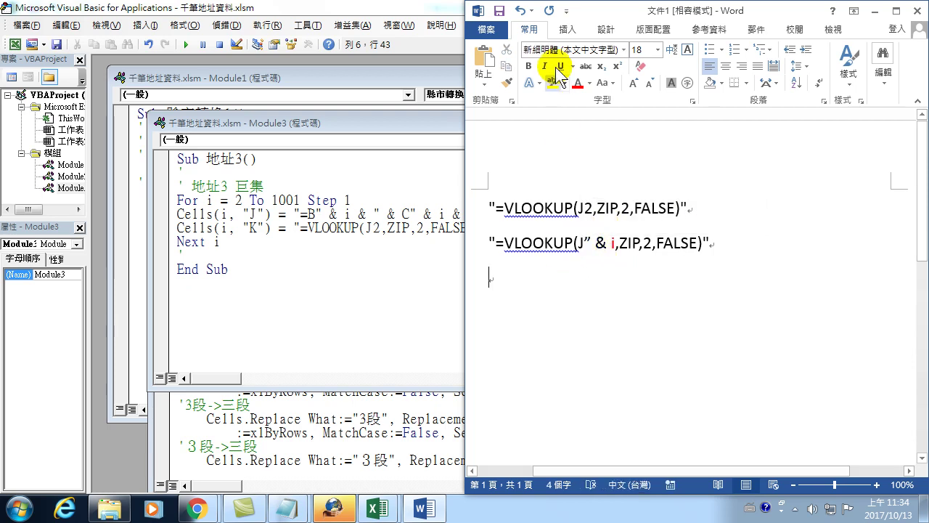
left_click(584, 246)
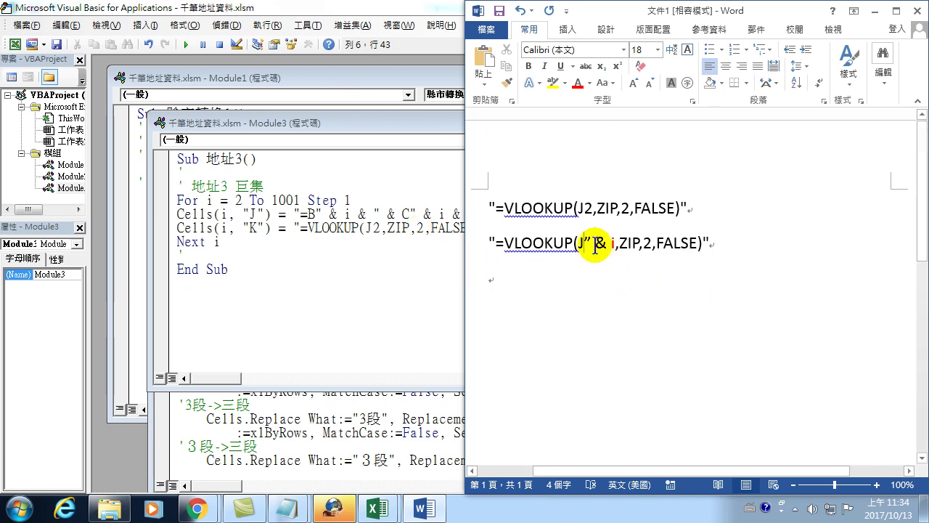
Step: Type the I, return the text colour to automatic black, then add the quote and ampersand
type("i")
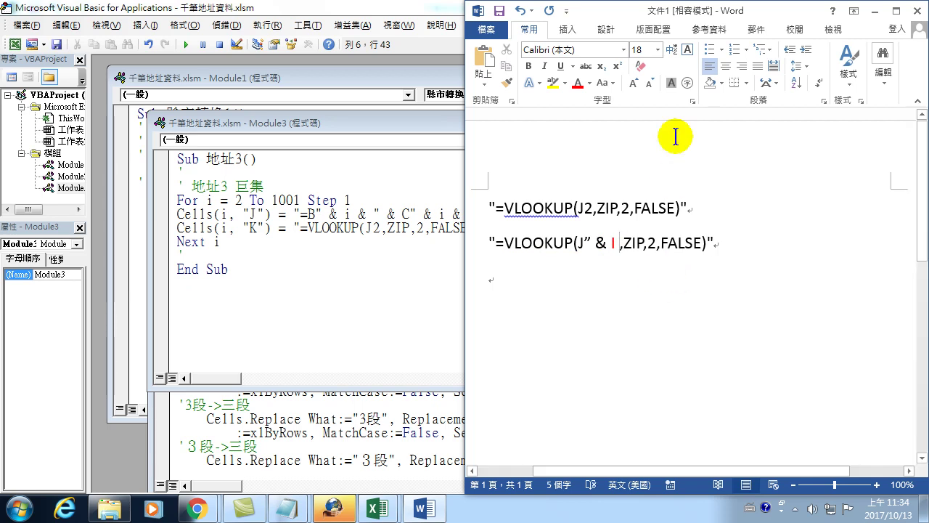
left_click(589, 83)
left_click(586, 99)
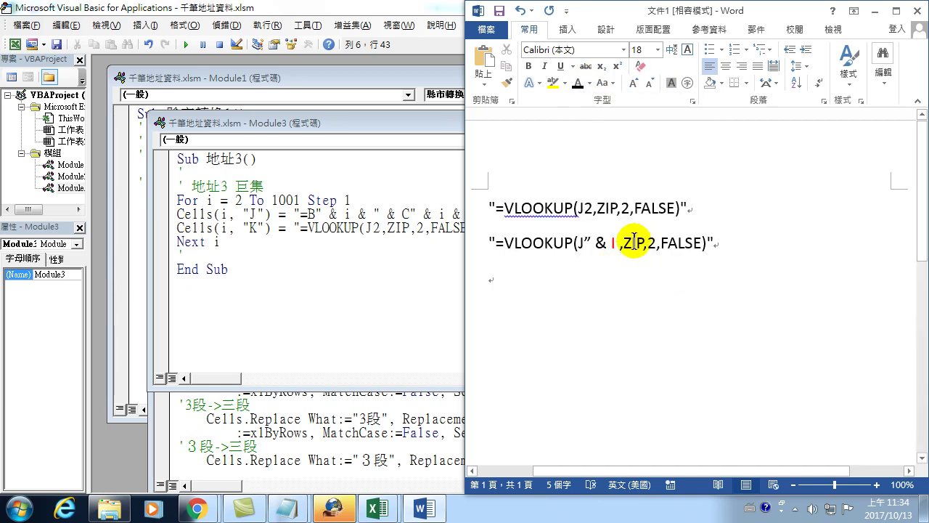
type("\"")
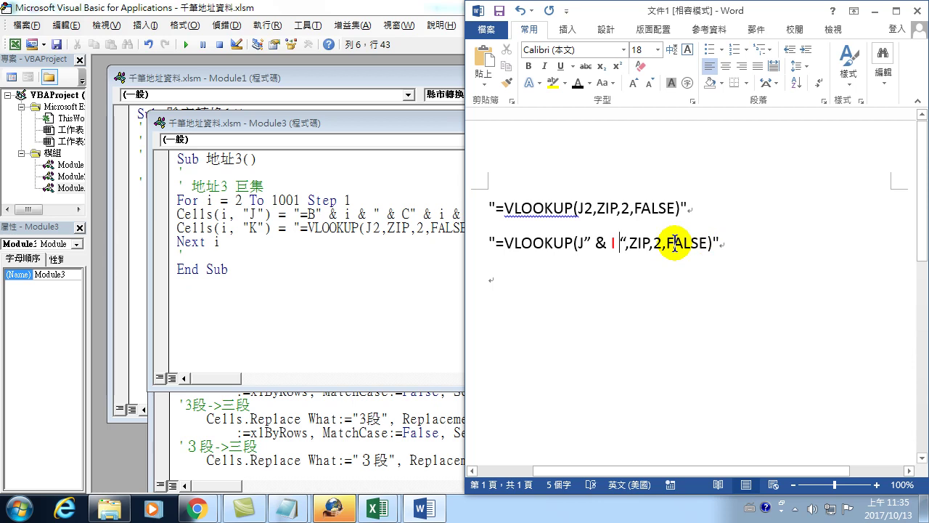
type("&")
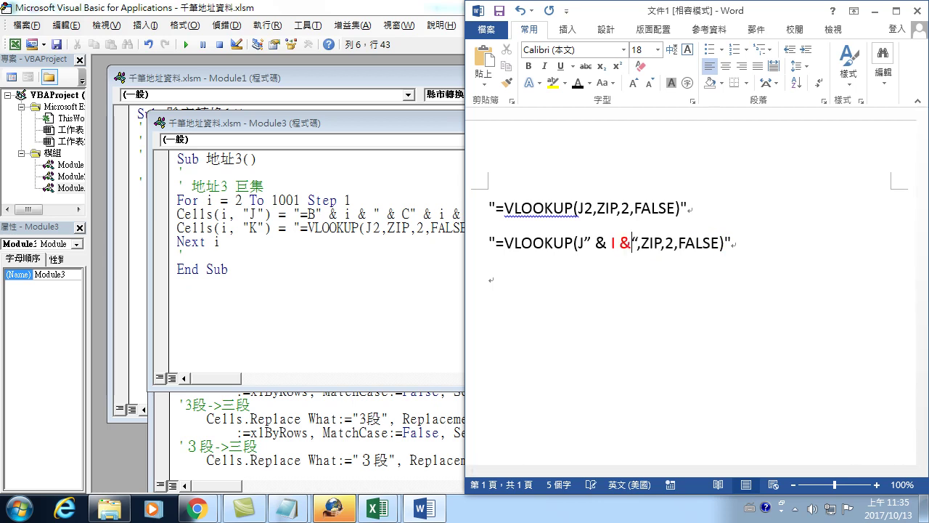
Step: Turn the red ampersand black and select the whole second formula line
double_click(626, 243)
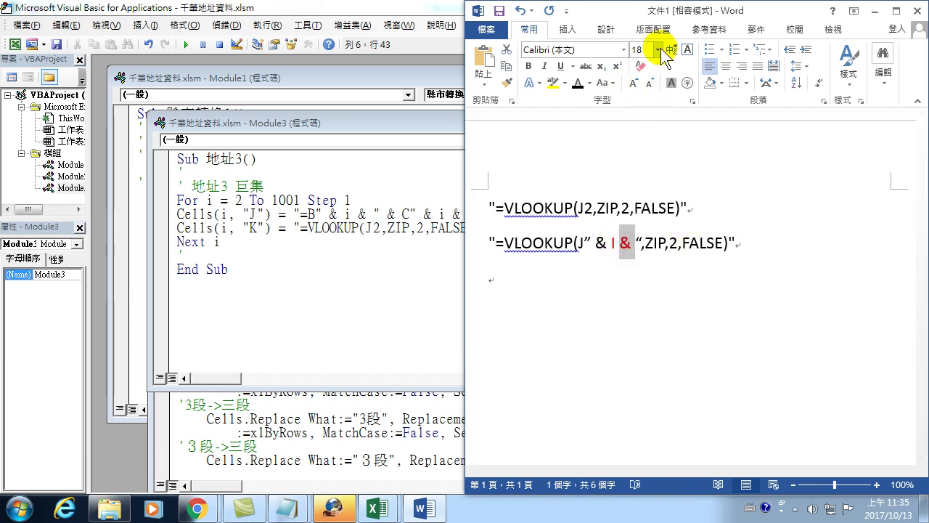
left_click(584, 80)
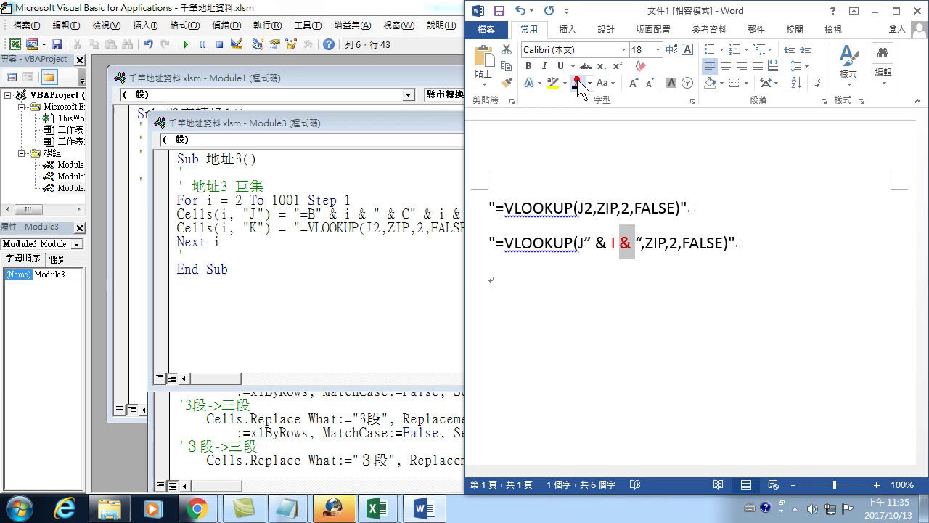
left_click(682, 245)
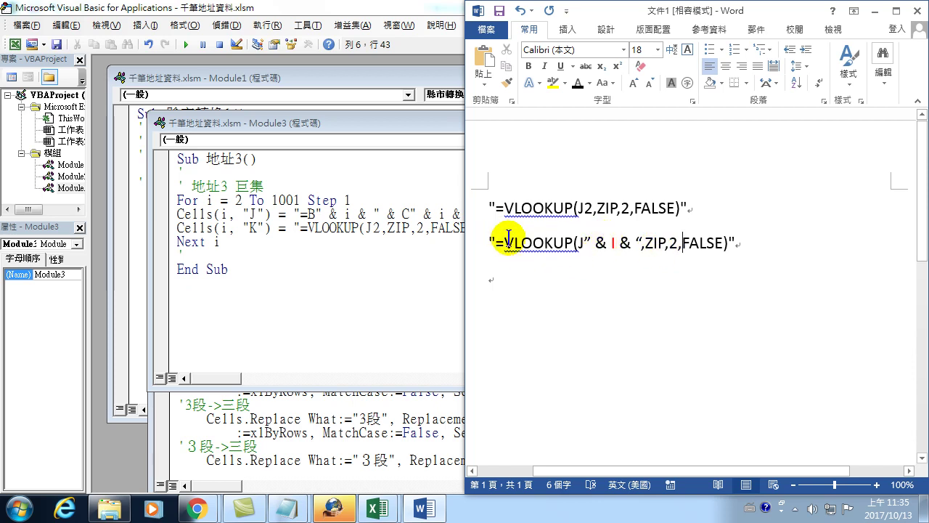
left_click_drag(491, 243, 734, 243)
key("ctrl+c")
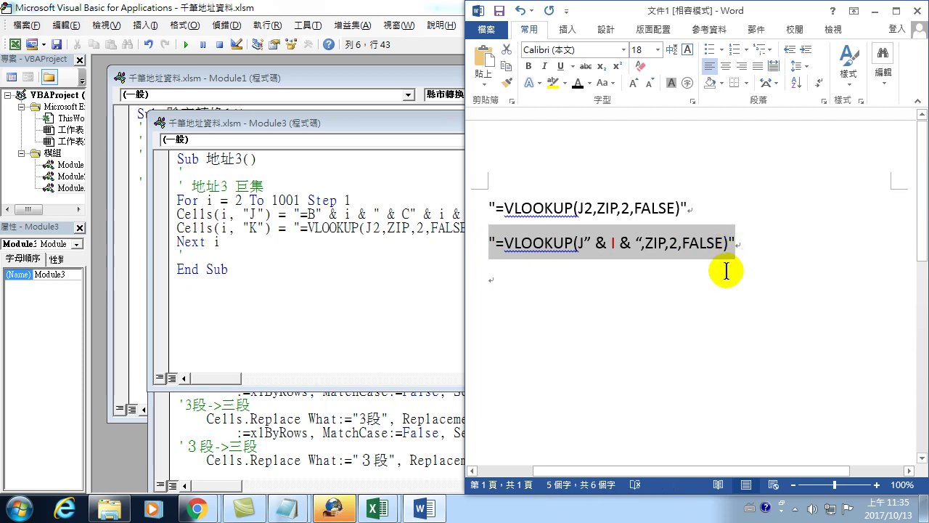
Step: Paste the row-based formula over Module3's old "VLOOKUP(J2,ZIP,2,FALSE)" string and select the uppercase I
left_click(291, 246)
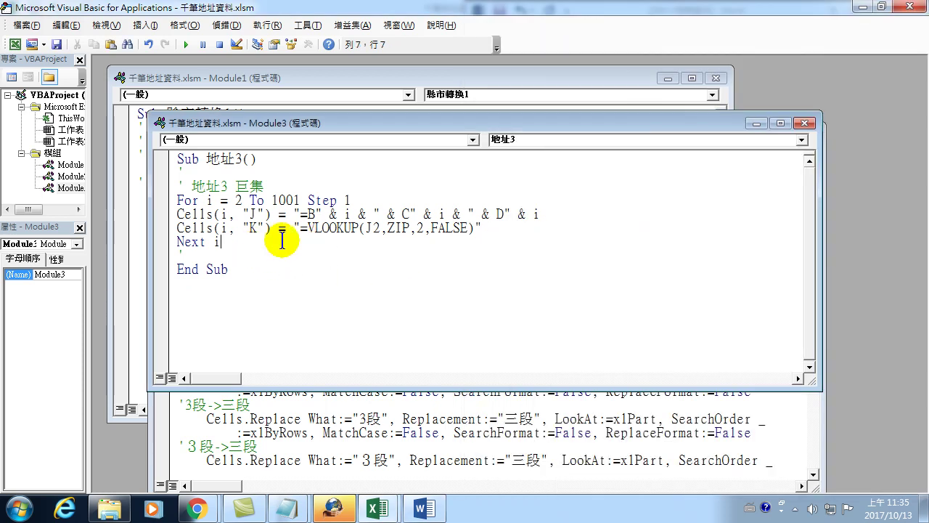
left_click(297, 228)
left_click_drag(295, 228, 482, 230)
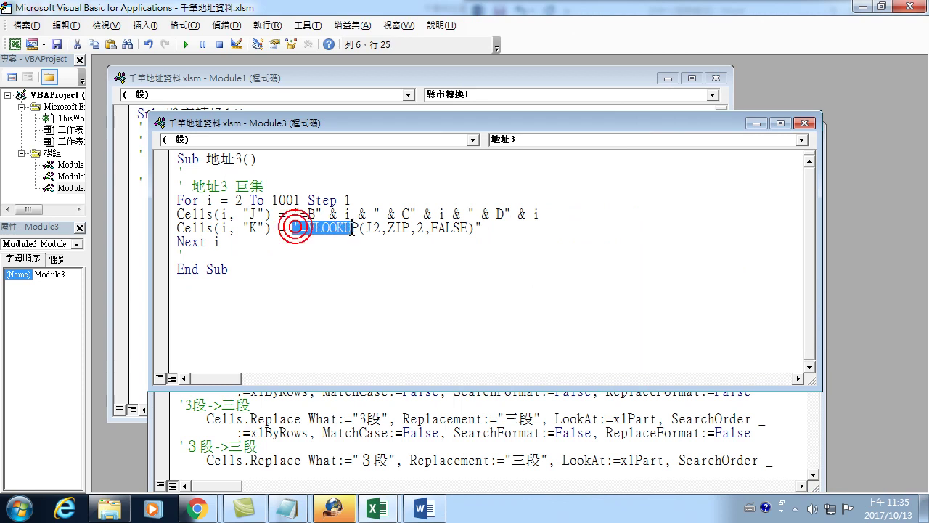
key("ctrl+v")
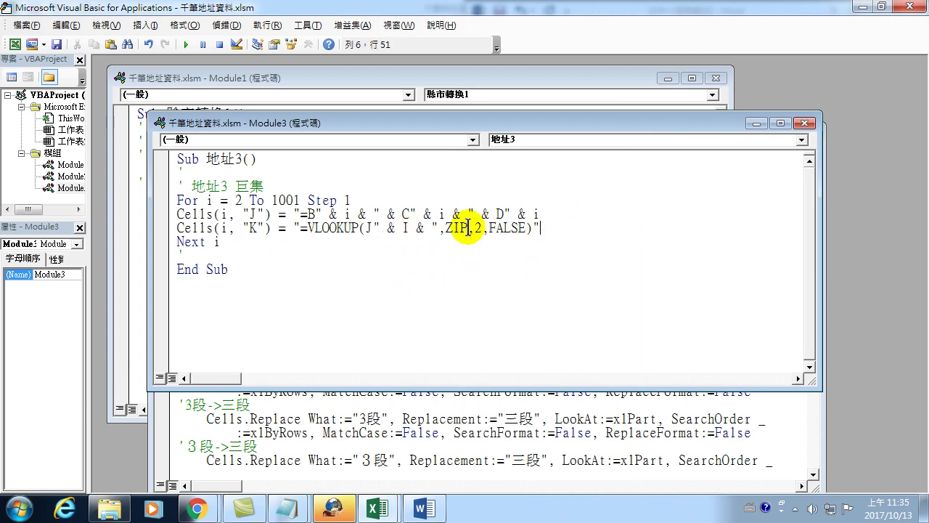
double_click(403, 228)
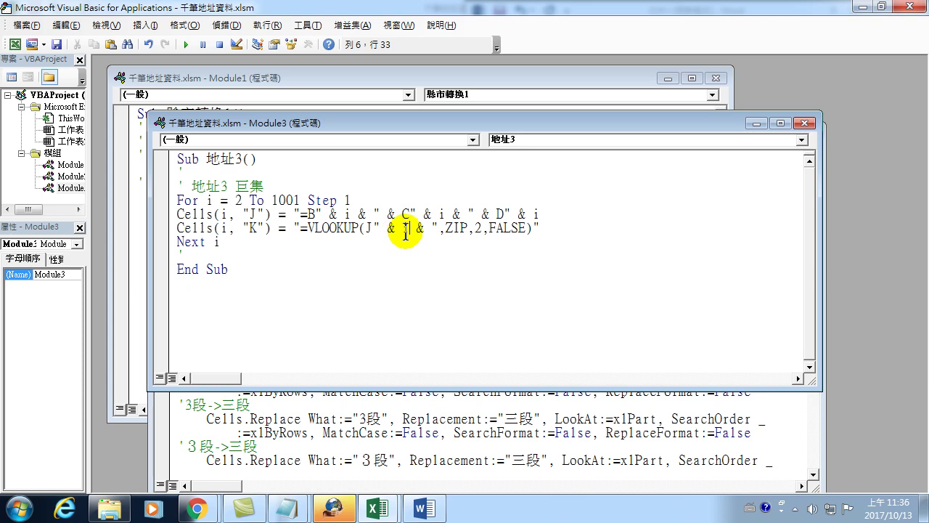
type("i")
Step: Close the VBA editor and check the formula in Address sheet cell K2
left_click(376, 508)
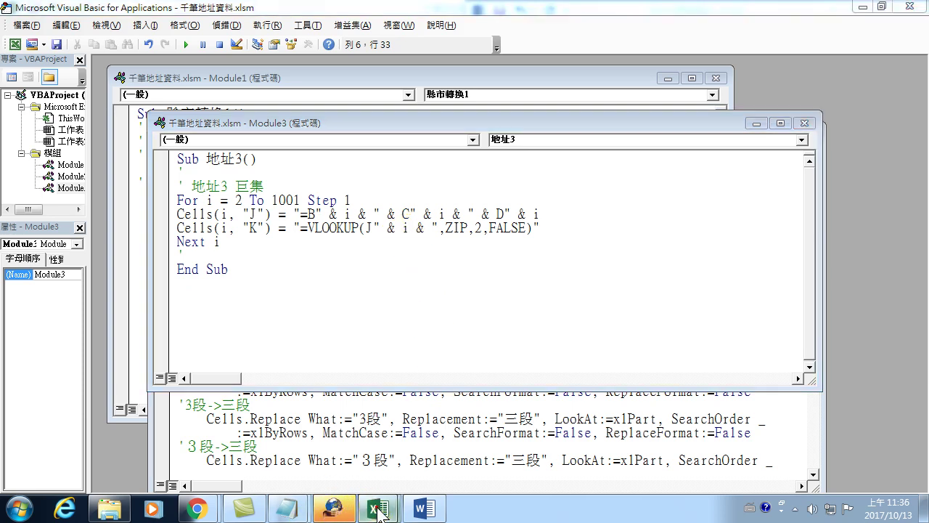
left_click(288, 462)
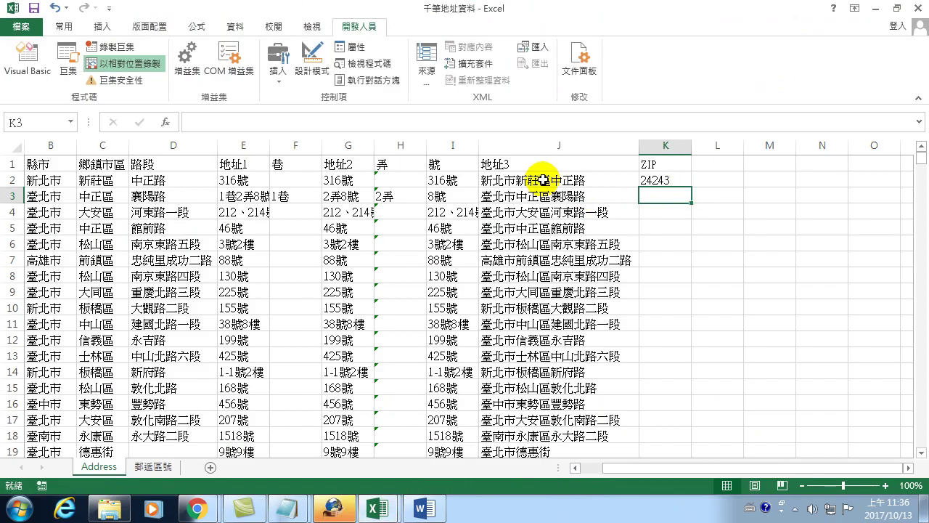
left_click(376, 507)
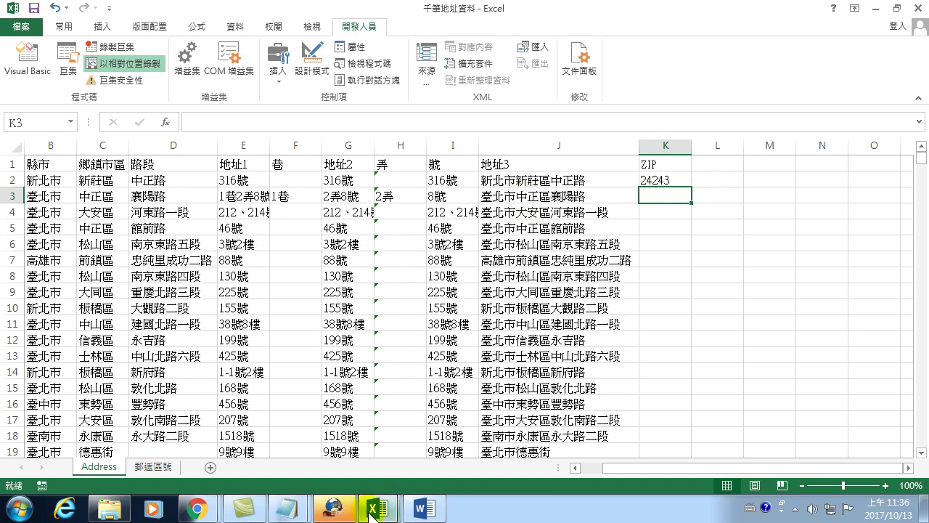
left_click(454, 448)
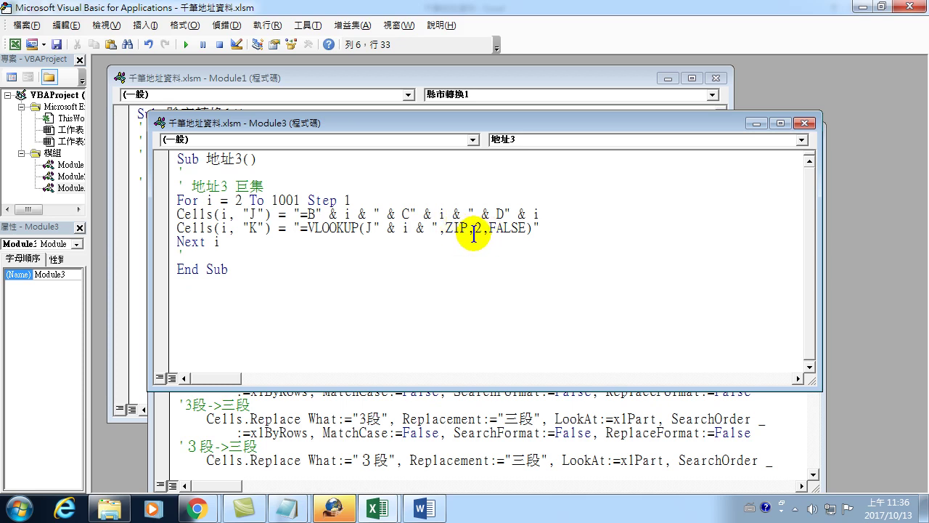
left_click(912, 7)
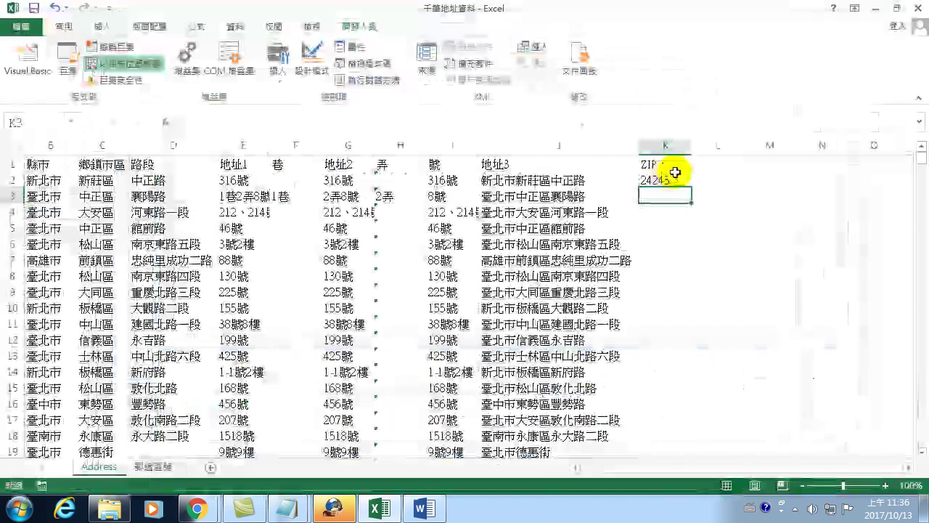
left_click(668, 179)
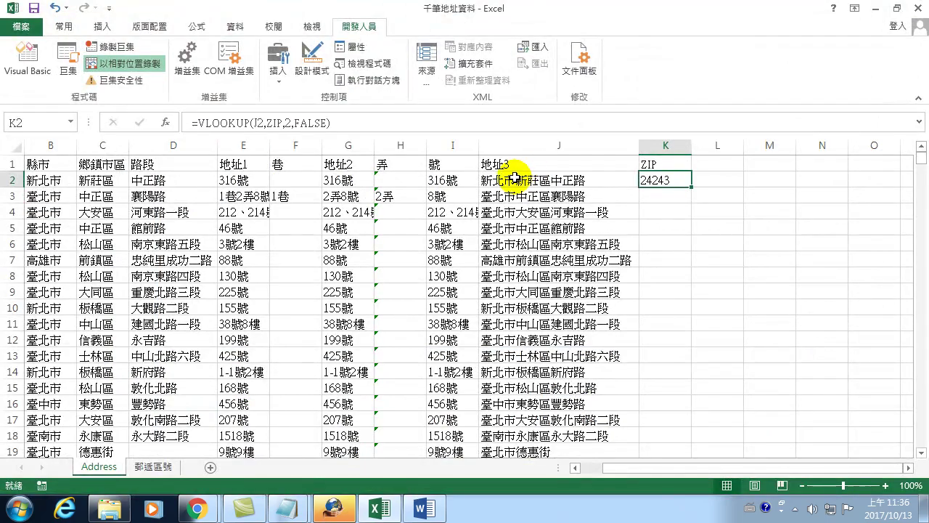
Step: Select column J from J2 to the end of the data, then return to the top and undo
left_click_drag(514, 179, 660, 518)
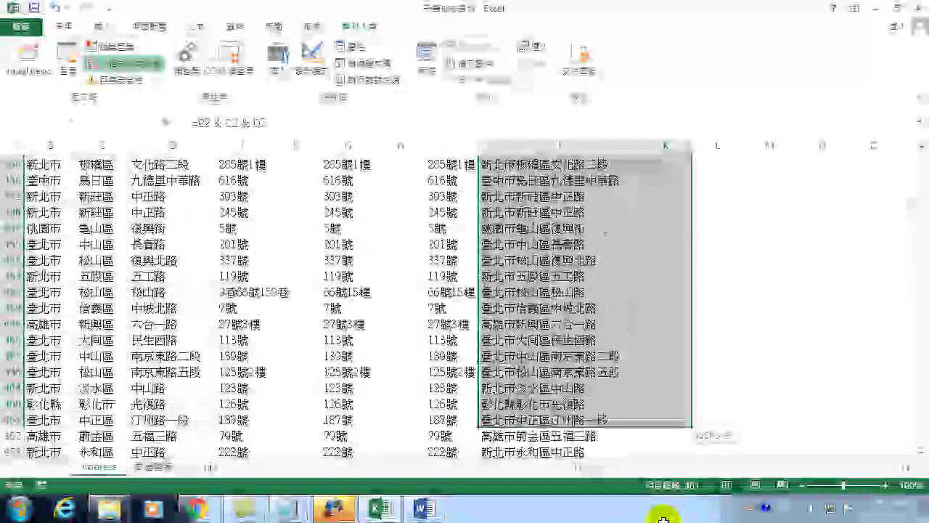
left_click_drag(661, 519, 668, 518)
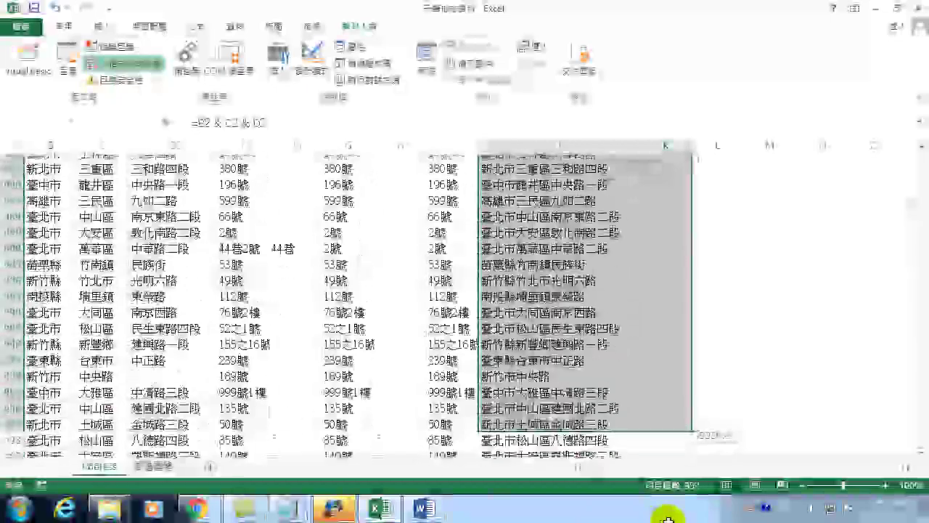
left_click_drag(668, 518, 663, 477)
key("ctrl+BackSpace")
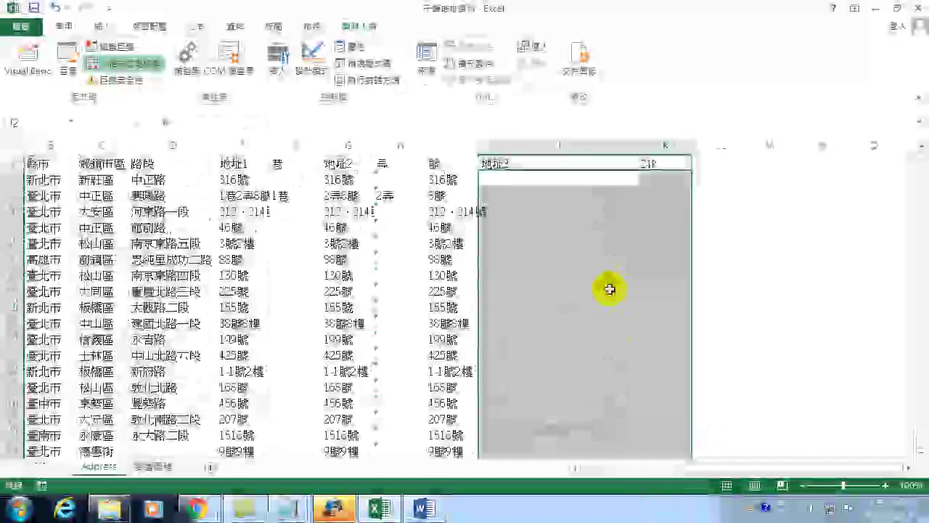
key("ctrl+z")
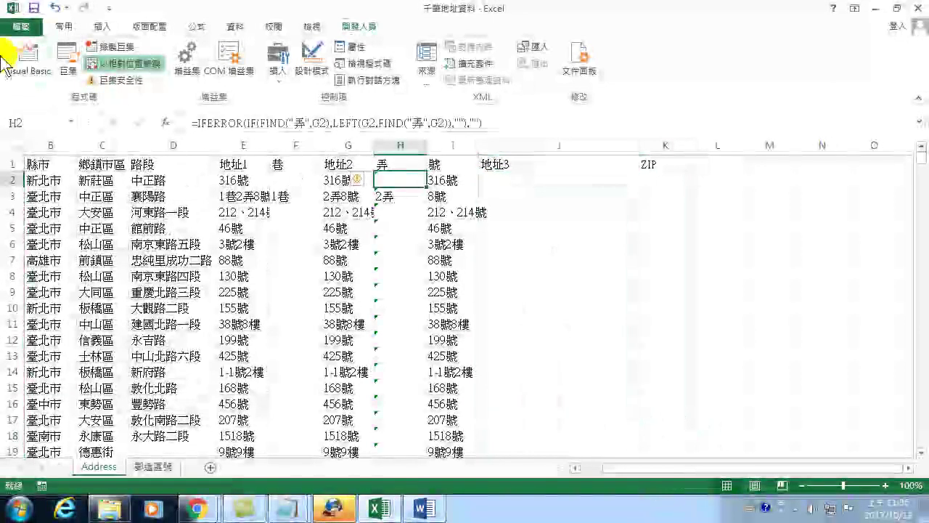
Step: Run the 地址3 macro from Alt+F8 and inspect the #N/A ZIP lookup in K4
key("alt+F8")
left_click(827, 245)
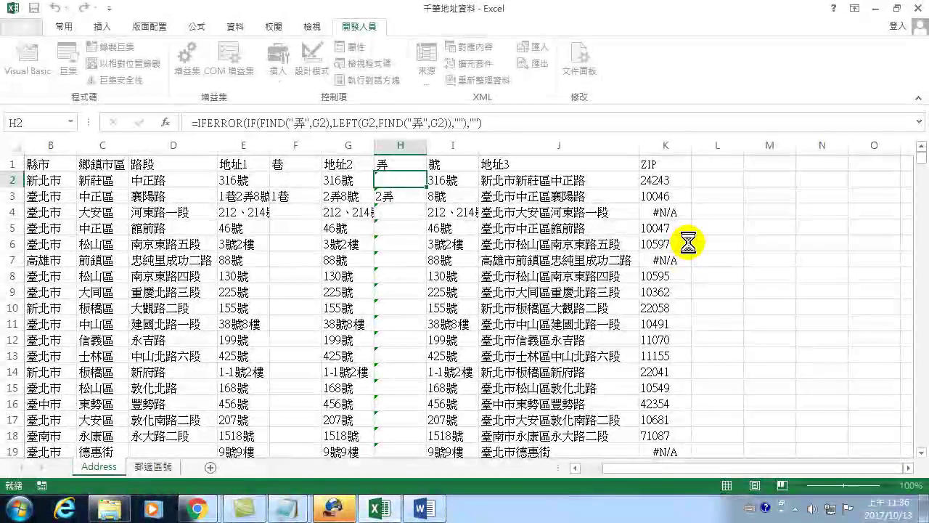
scroll(660, 328, "down", 3)
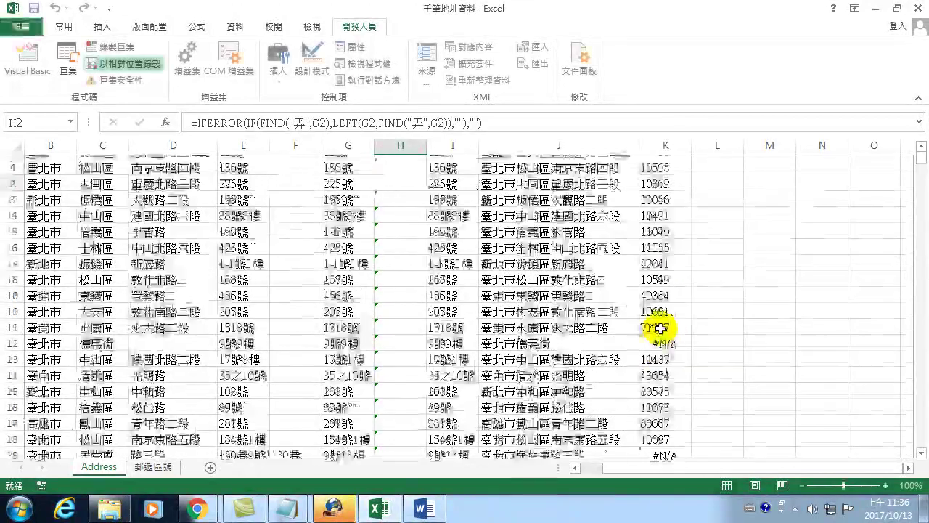
scroll(653, 320, "up", 3)
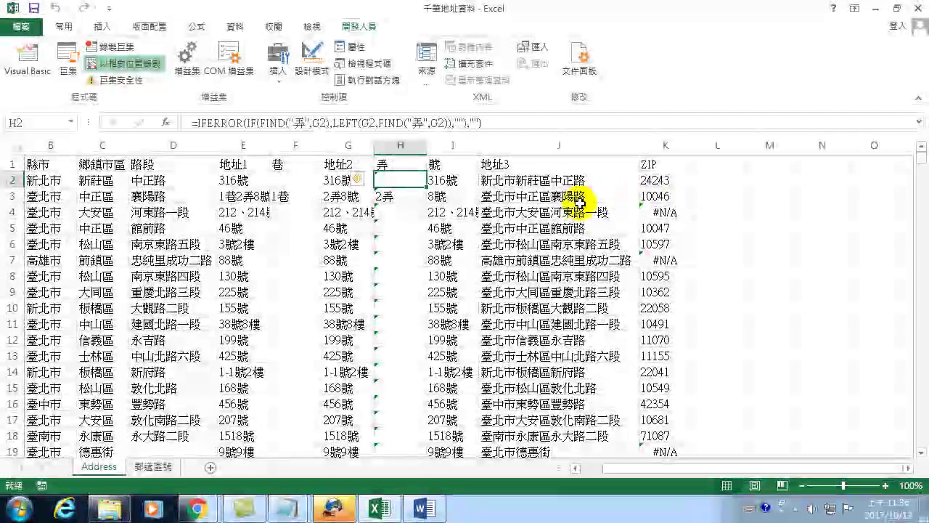
left_click(657, 212)
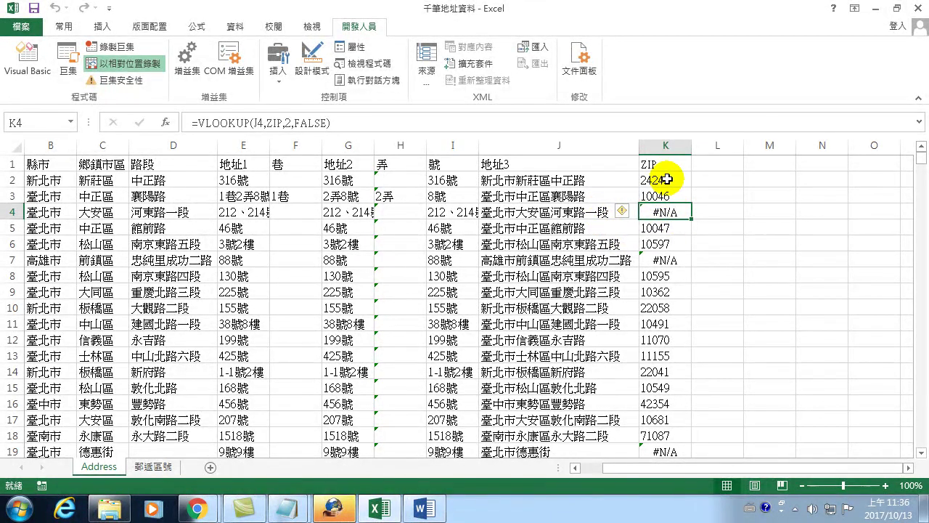
Step: Compare the working VLOOKUP in K2 with the failing #N/A lookup in K4
left_click(667, 179)
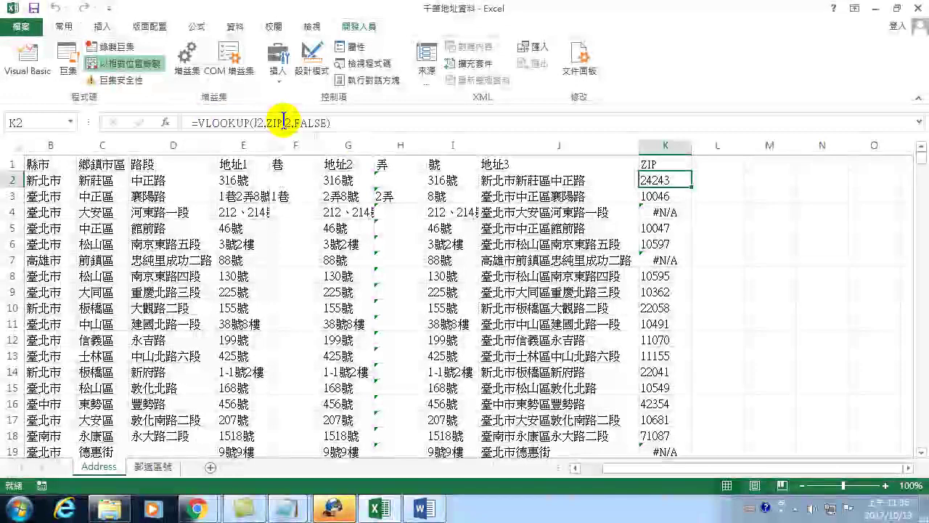
left_click(666, 211)
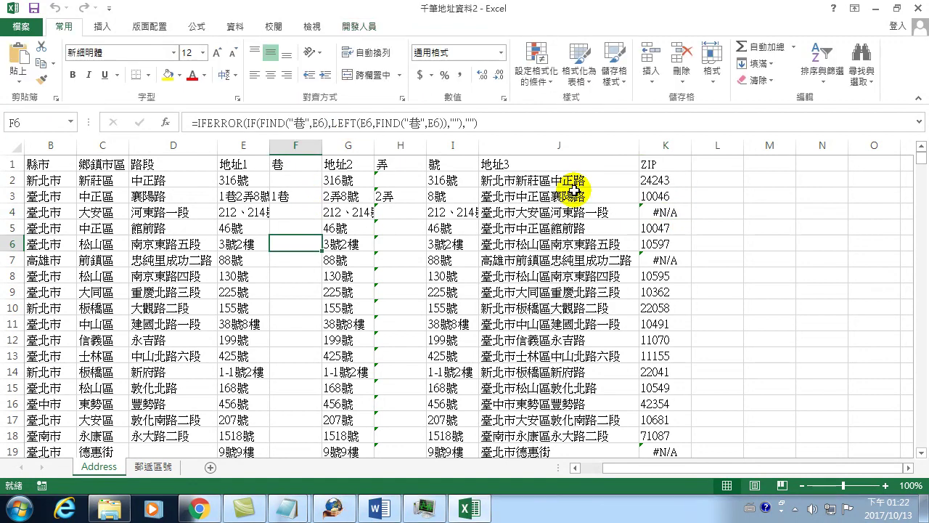
Step: Trace K4's lookup to J4's =B4 & C4 & D4 address, then show the 郵遞區號 ZIP table
left_click(659, 210)
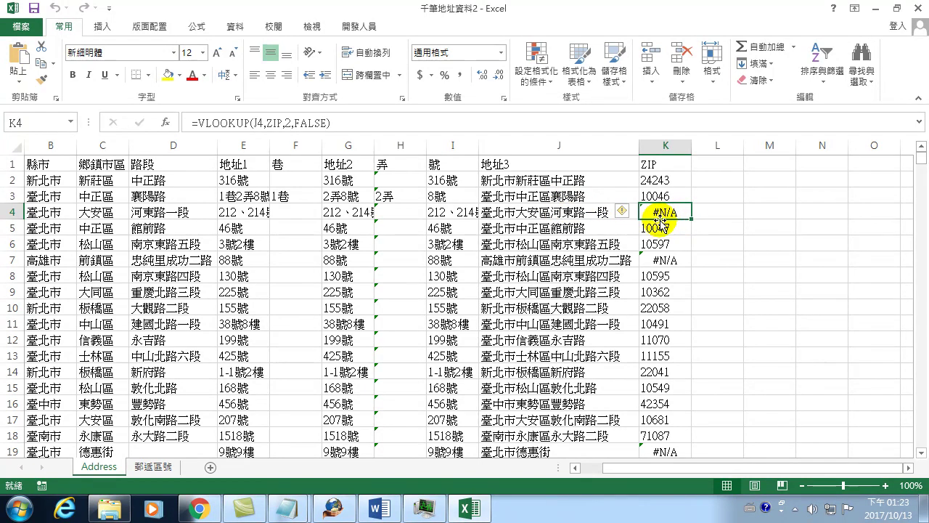
left_click(541, 213)
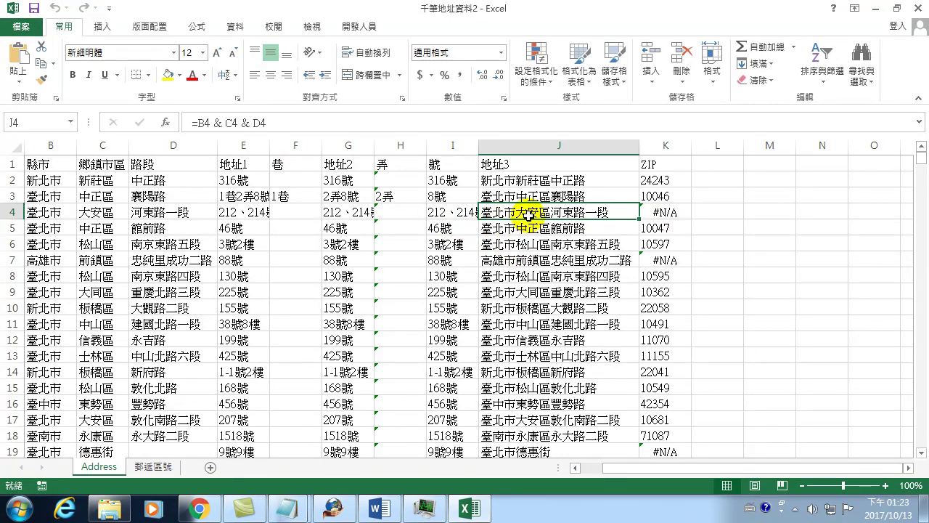
left_click(661, 212)
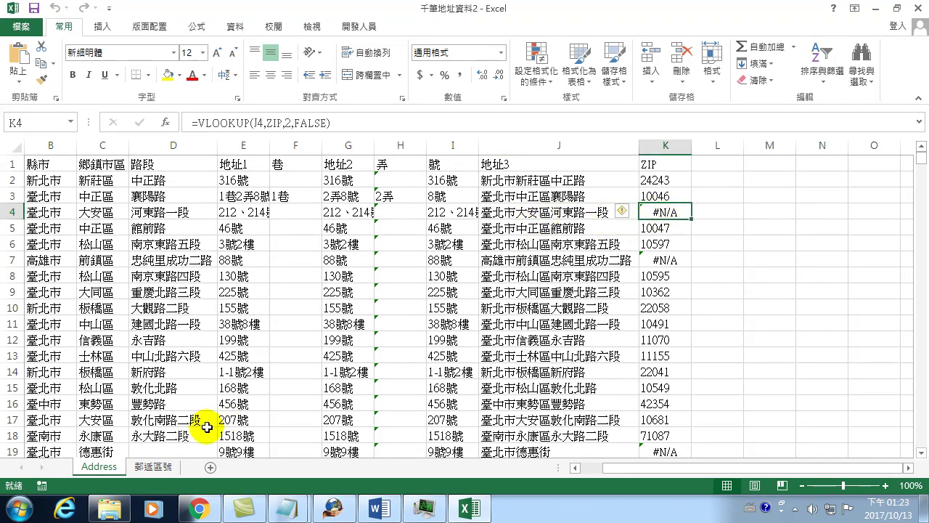
left_click(142, 465)
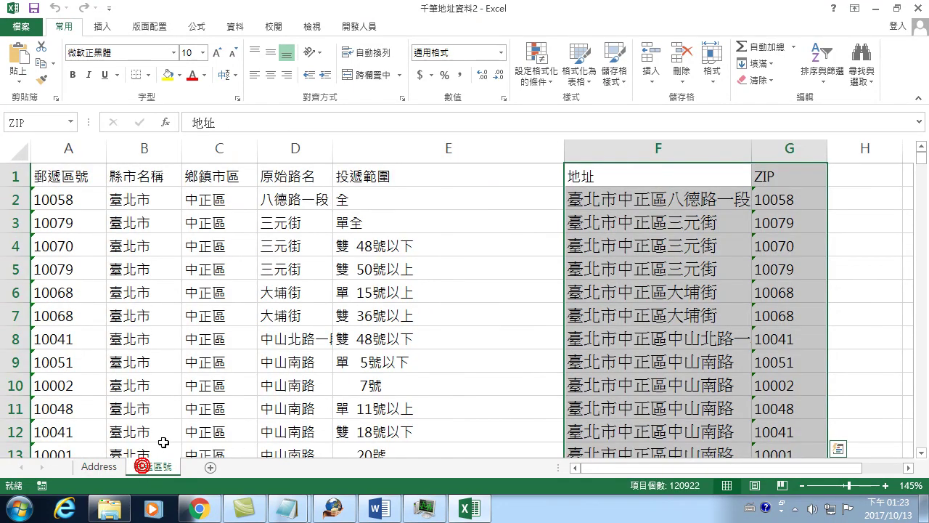
Step: Search column F for 臺北市大安區河東, confirm it is not found, and close Find and Replace
left_click(635, 148)
key("ctrl+f")
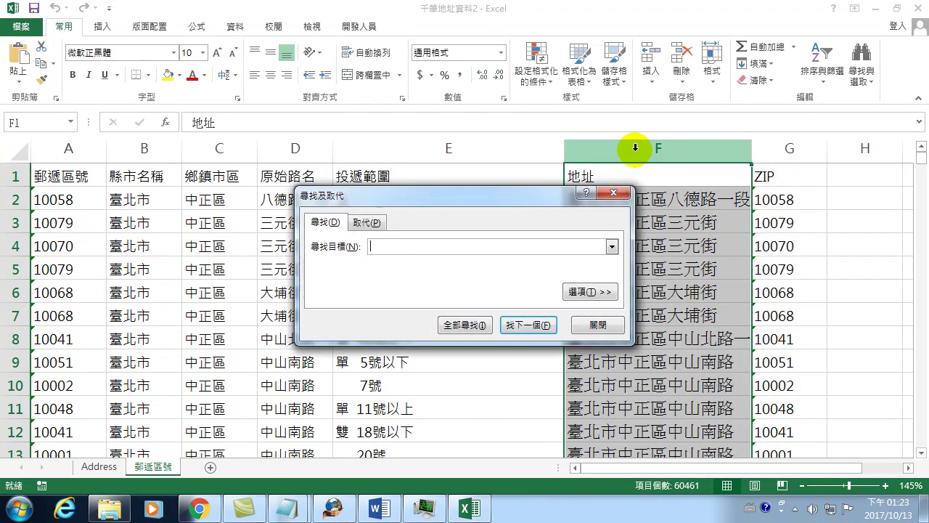
key("ctrl+shift")
type("g")
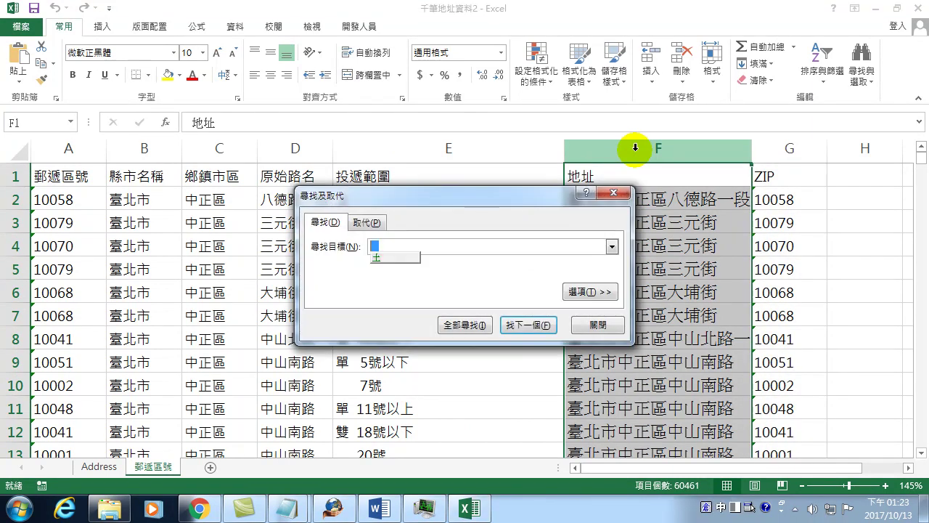
type("臺北市大")
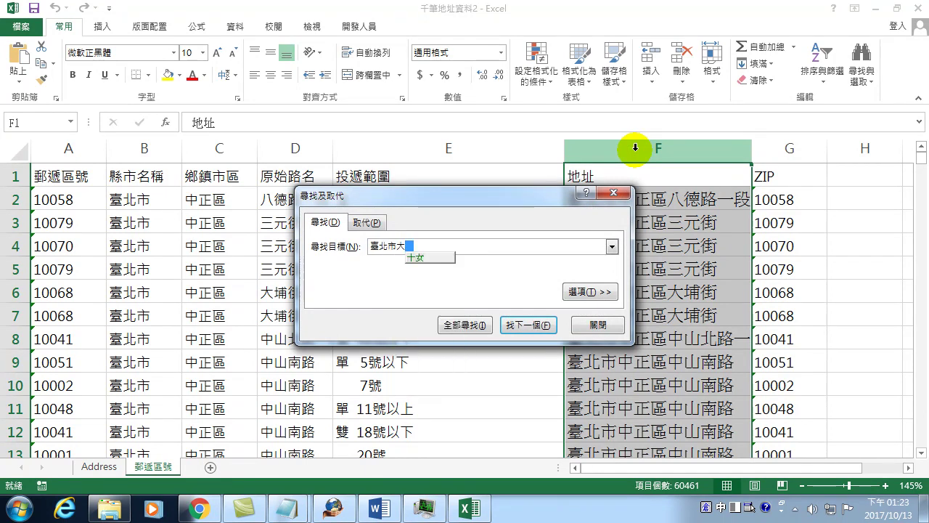
type("jv安區")
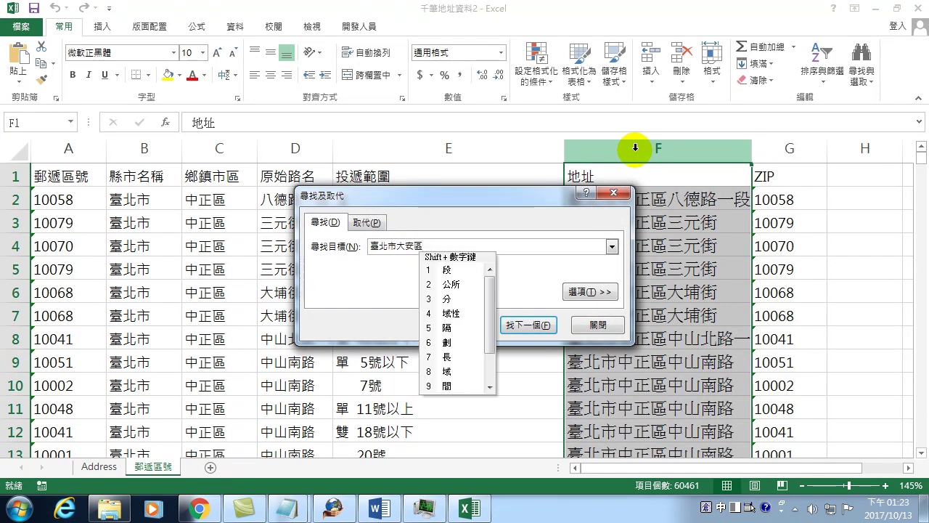
type("河東")
key("Return")
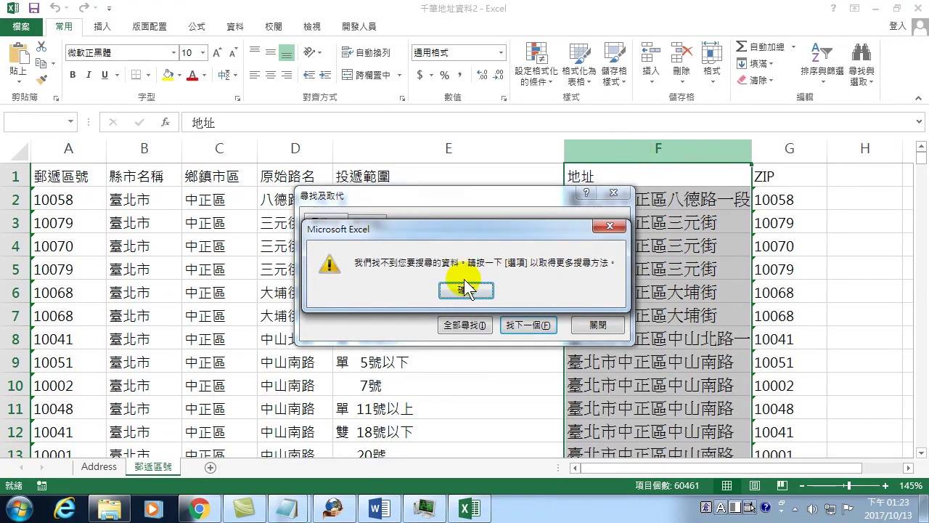
left_click(465, 289)
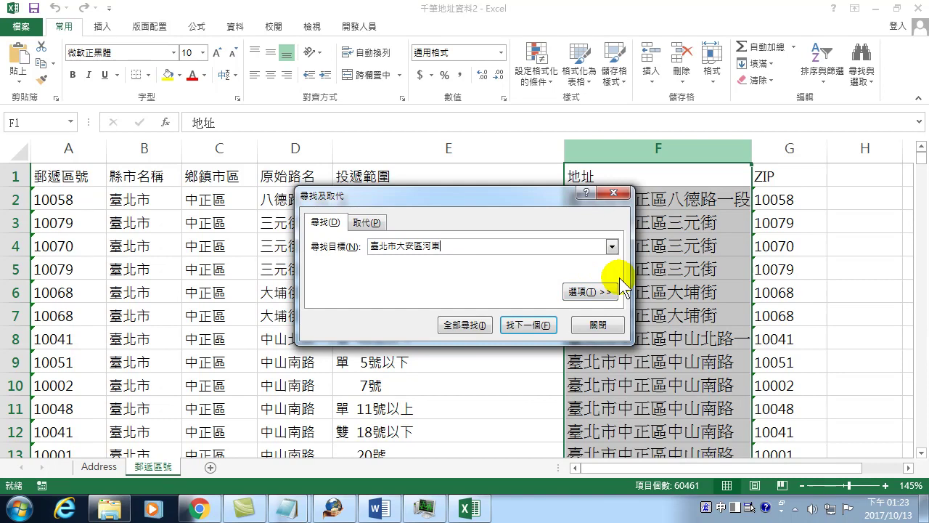
left_click(596, 326)
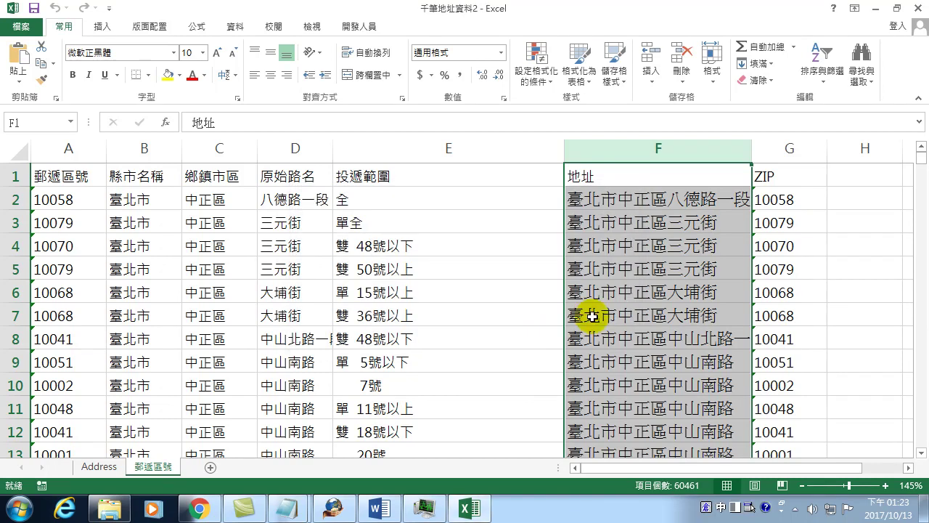
left_click(199, 508)
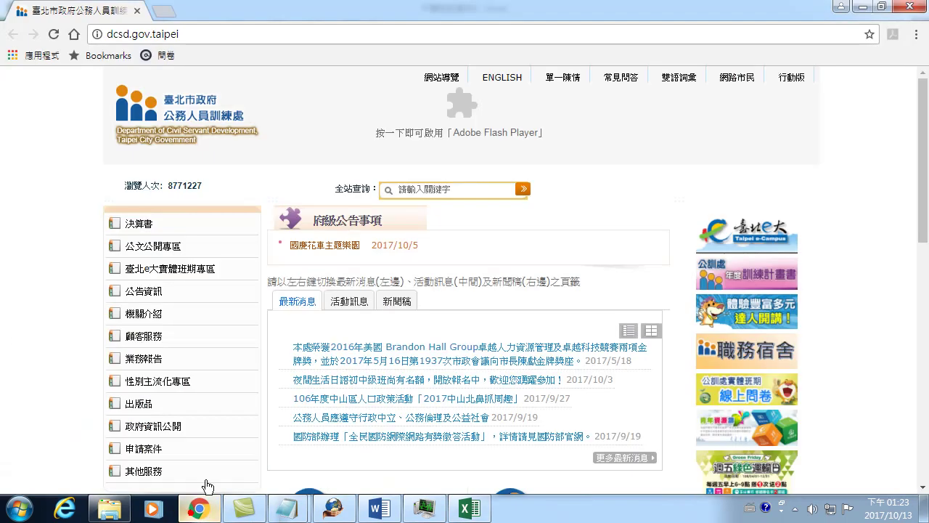
Step: Search Google for 臺北市大安區河東路 from Chrome's address bar
left_click(271, 30)
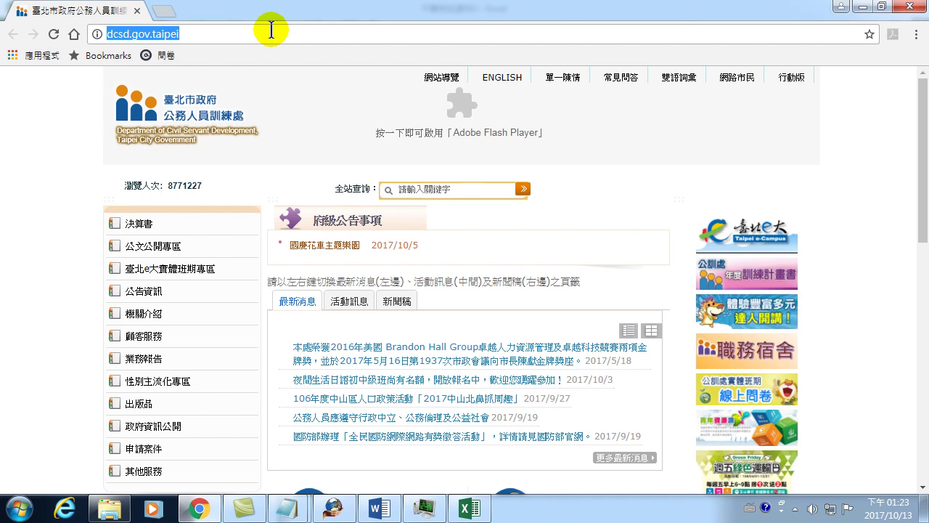
type("gr")
key("BackSpace")
key("BackSpace")
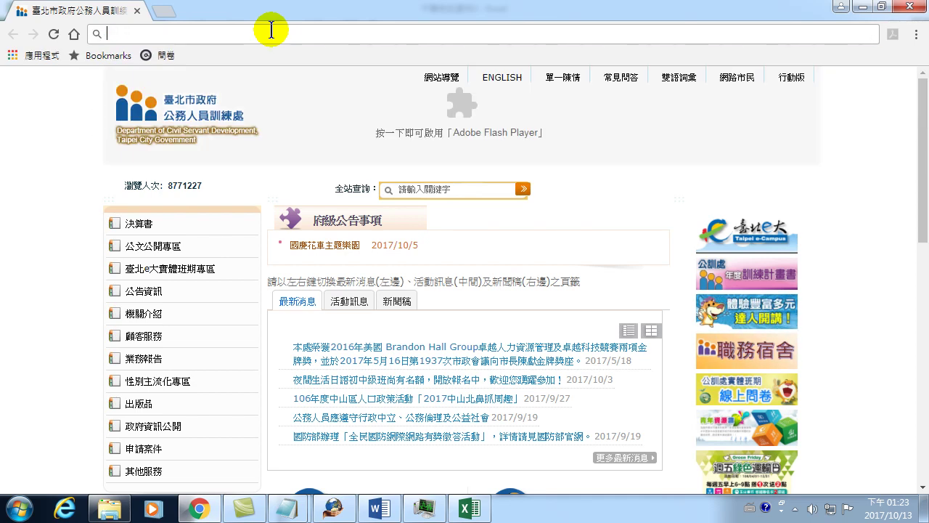
key("ctrl+shift")
type("grbg")
key("space")
type("北市大")
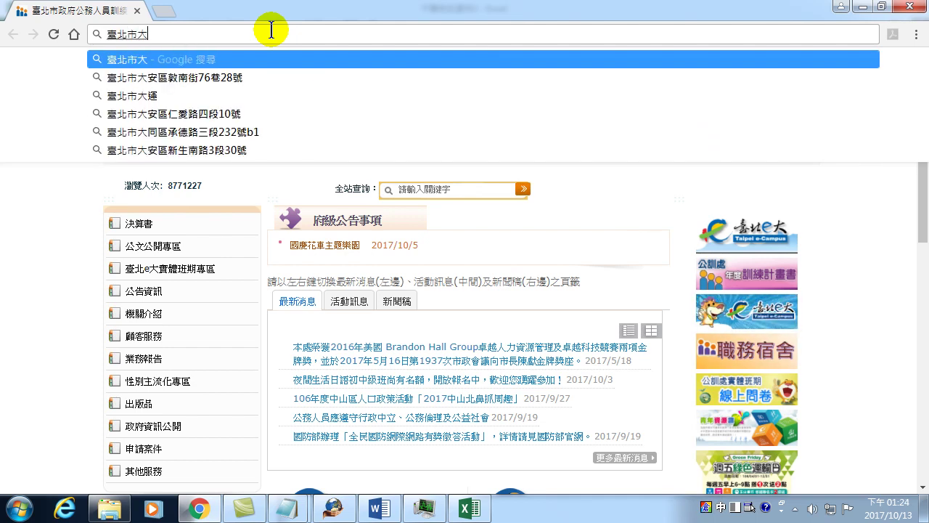
type("安區")
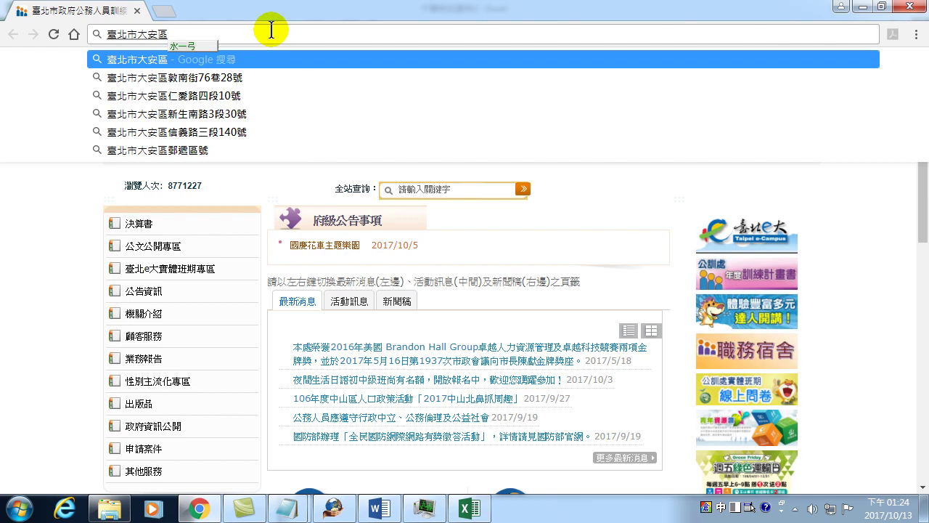
type("河東路")
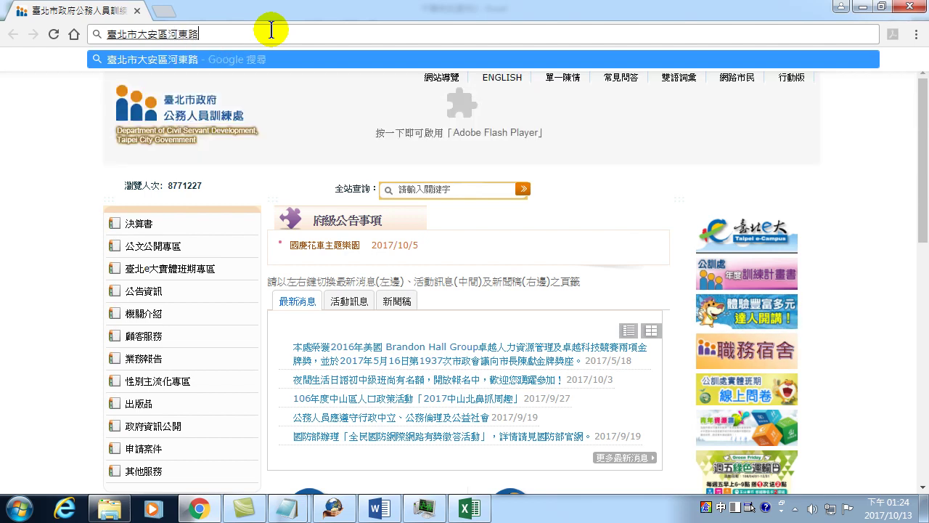
key("Return")
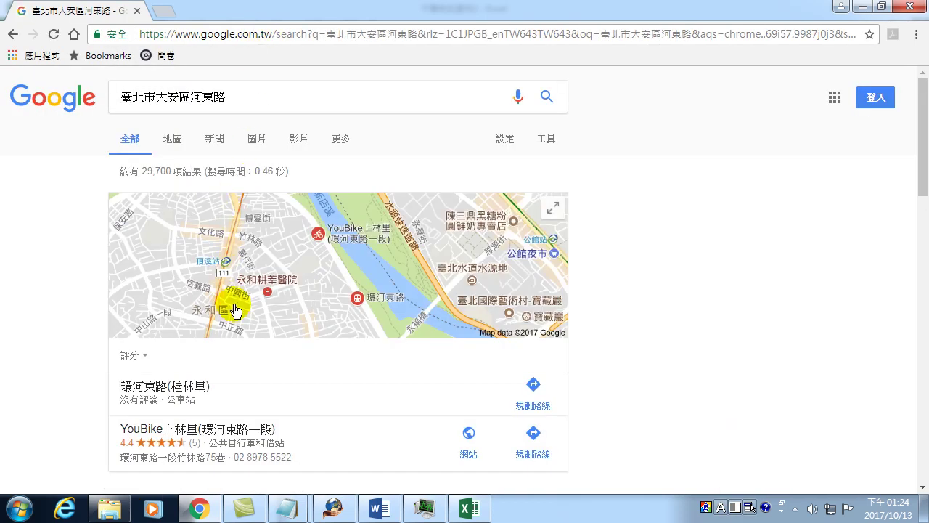
scroll(234, 305, "down", 1)
scroll(234, 309, "down", 1)
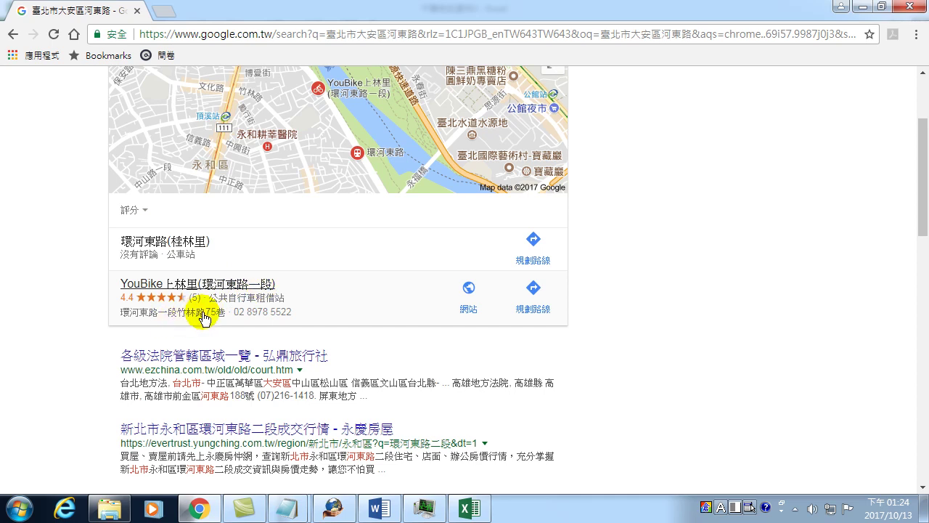
scroll(203, 318, "up", 1)
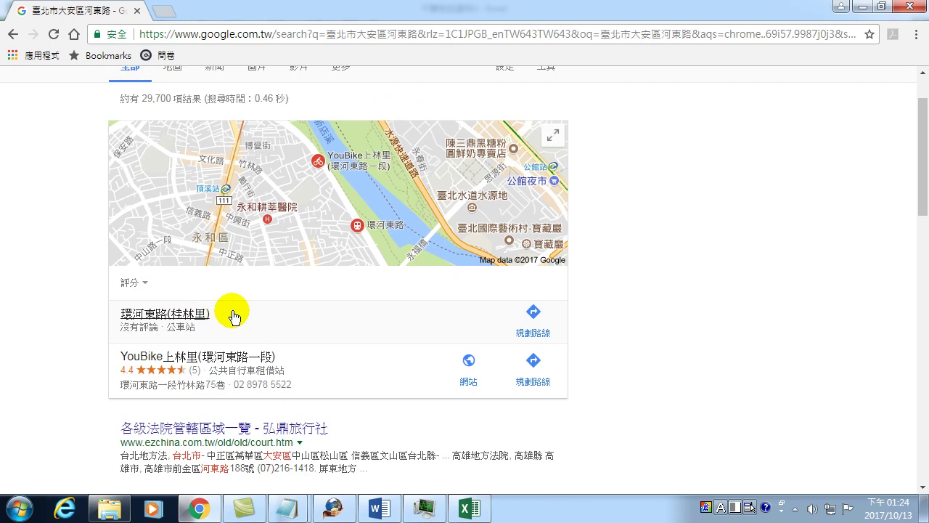
scroll(228, 316, "up", 1)
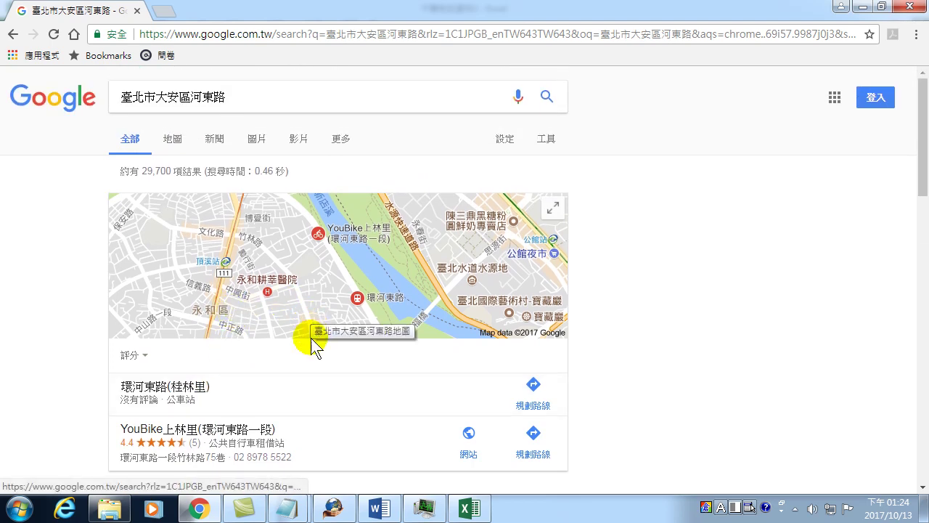
scroll(283, 377, "down", 1)
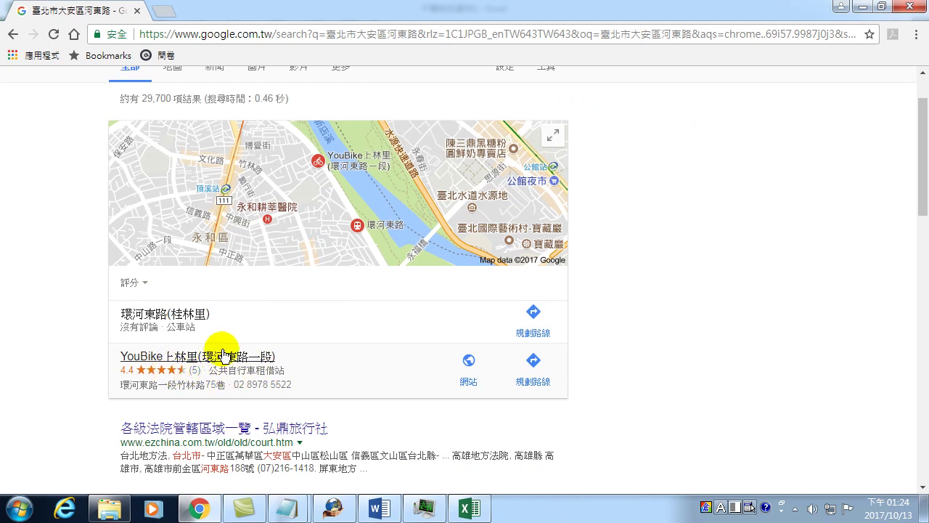
scroll(221, 345, "up", 1)
scroll(267, 335, "down", 4)
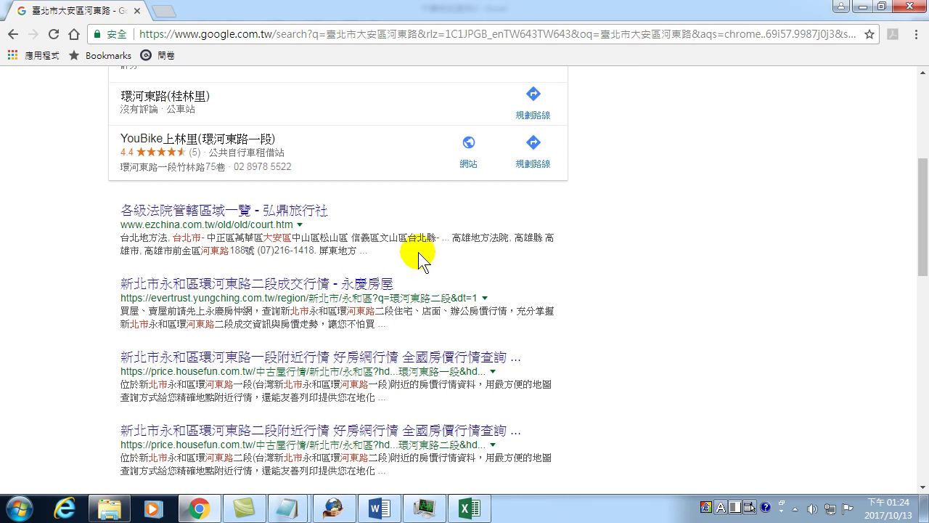
scroll(251, 239, "up", 2)
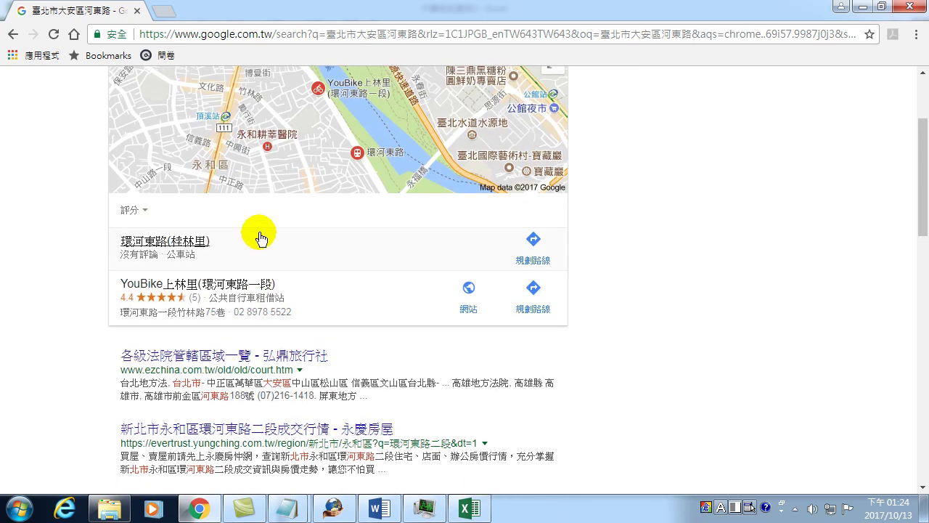
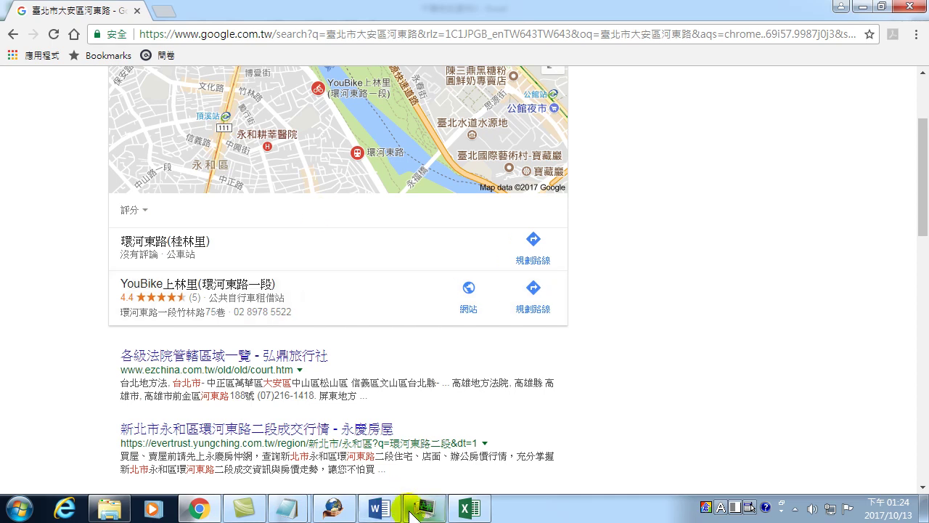
Step: Bring the Excel workbook forward and show the Address sheet's VLOOKUP ZIP results, including #N/A rows
left_click(473, 506)
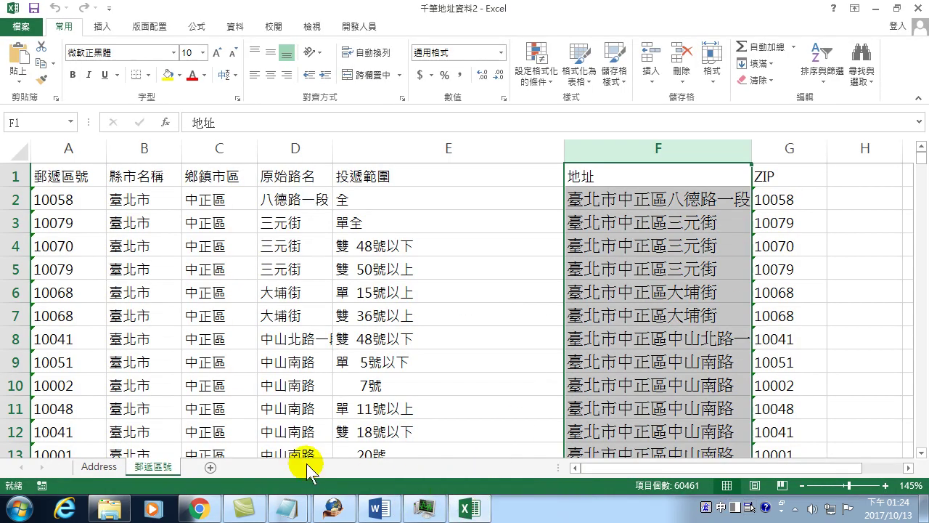
left_click(98, 465)
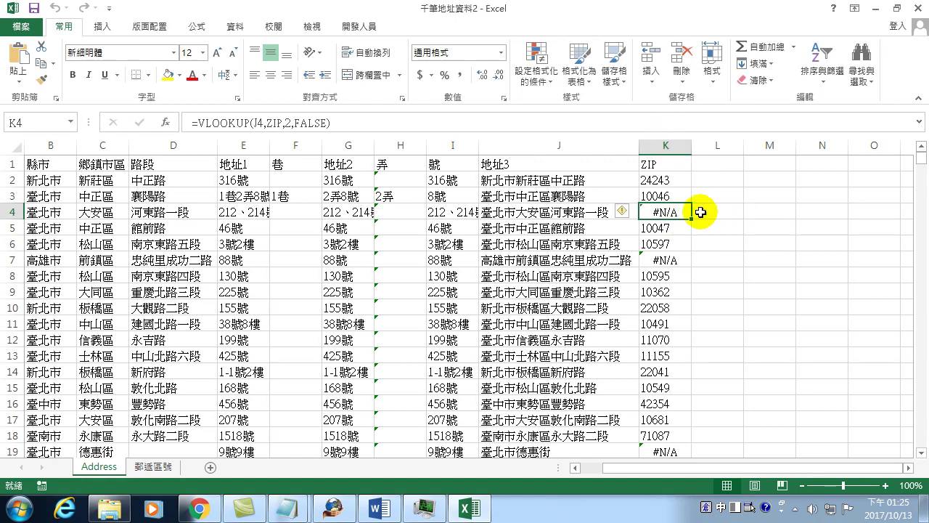
left_click(662, 263)
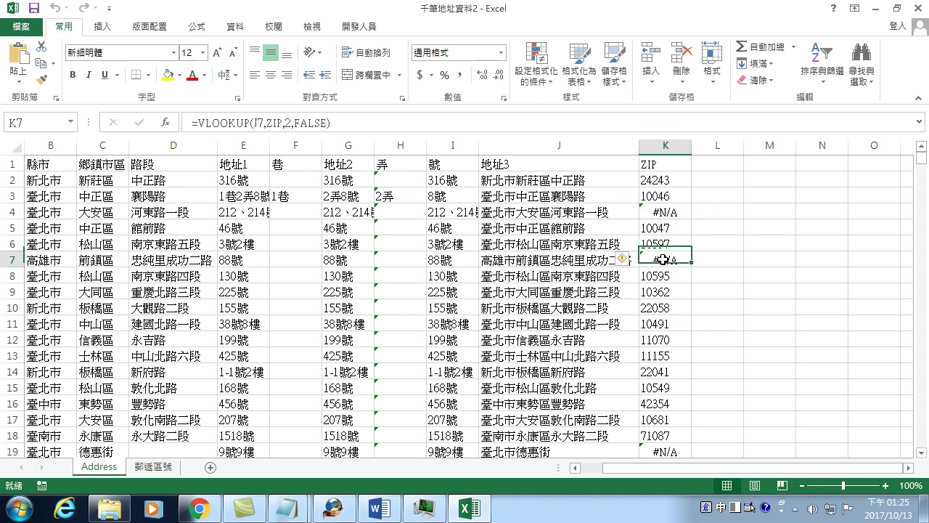
left_click(501, 260)
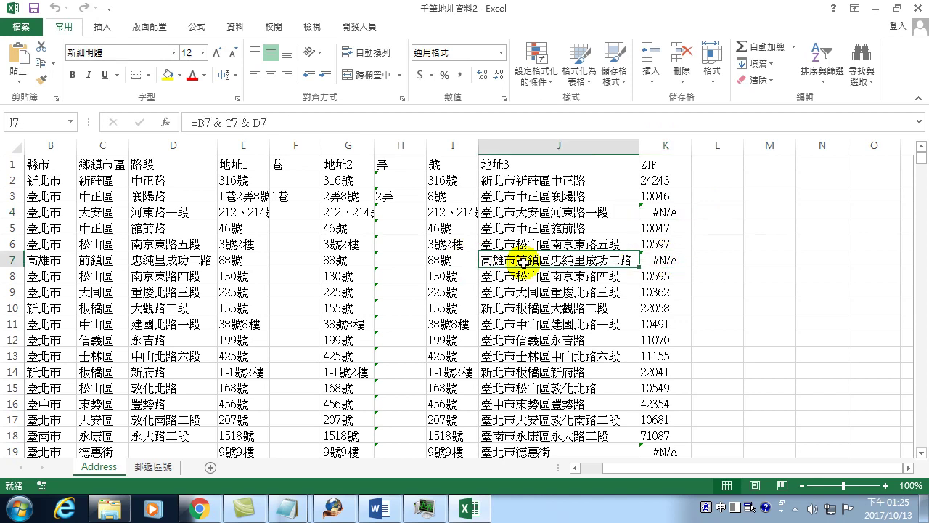
scroll(520, 265, "down", 2)
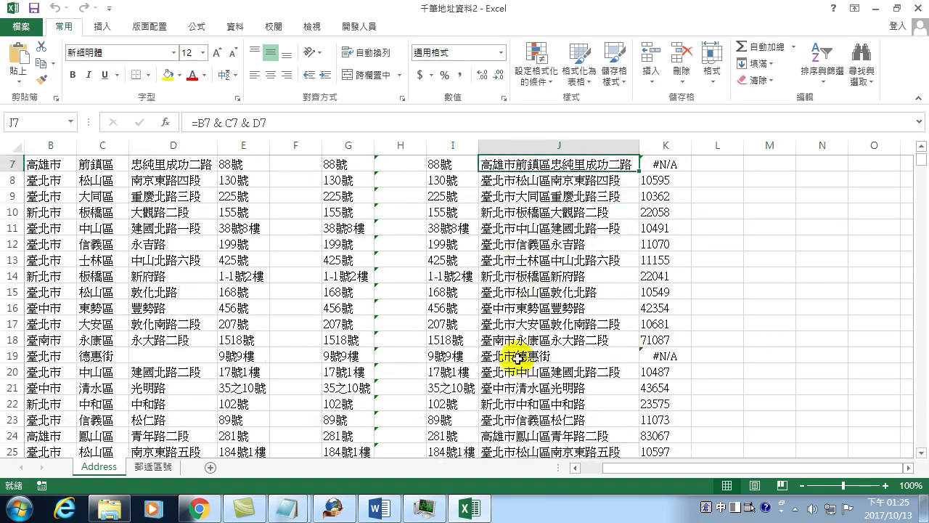
left_click(498, 357)
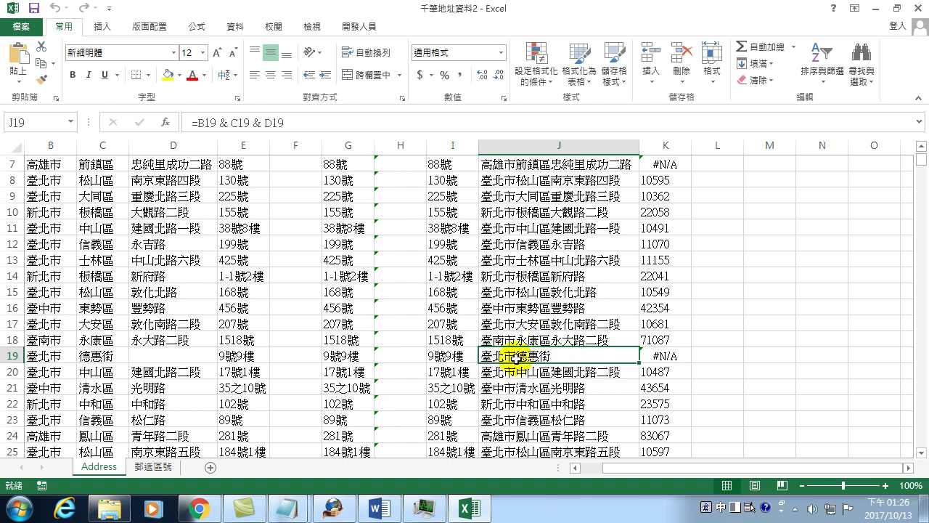
left_click(198, 507)
Step: Google 臺北市德惠街 to find its postal code 10491, then return to the Excel workbook
left_click(290, 33)
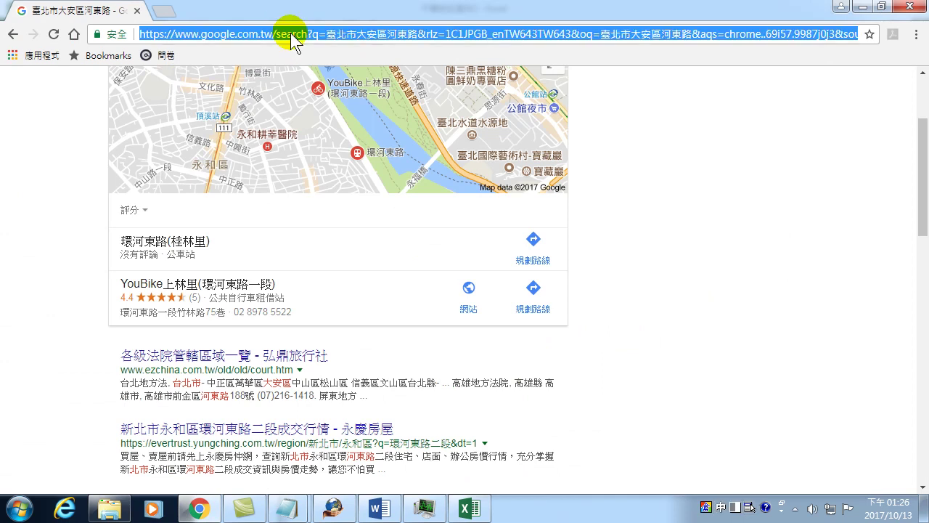
type("gr")
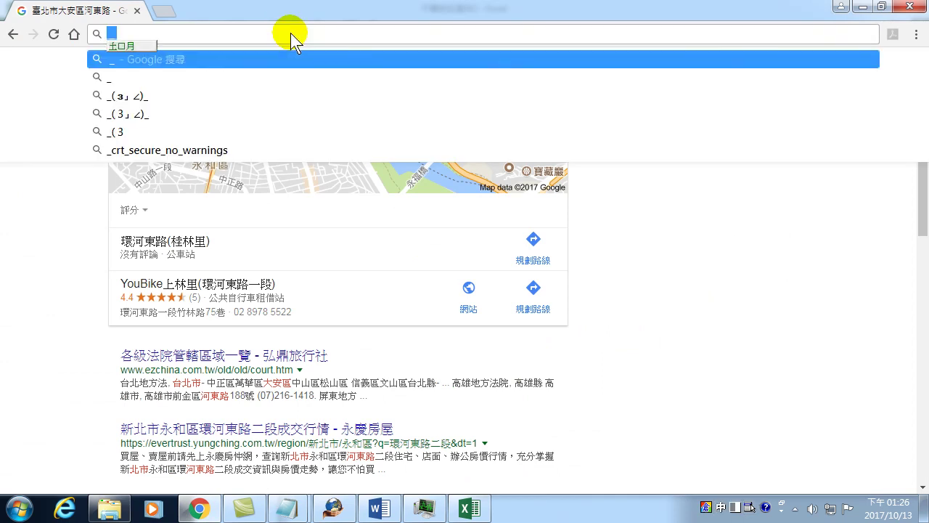
type("臺北")
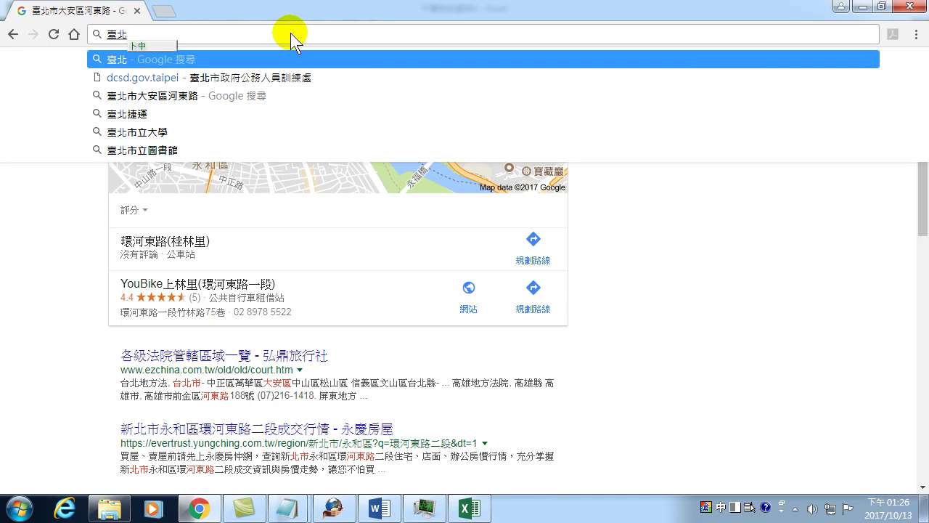
type("市")
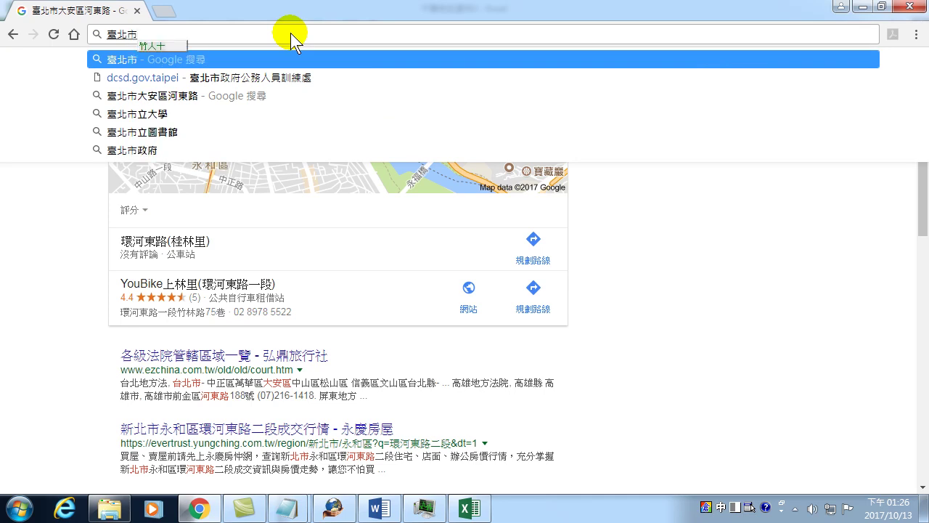
type("德惠街")
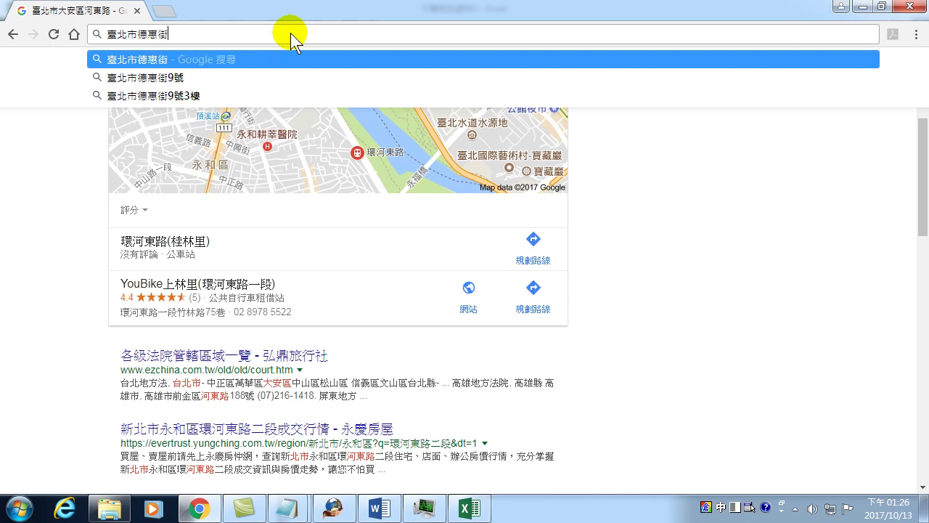
left_click(145, 66)
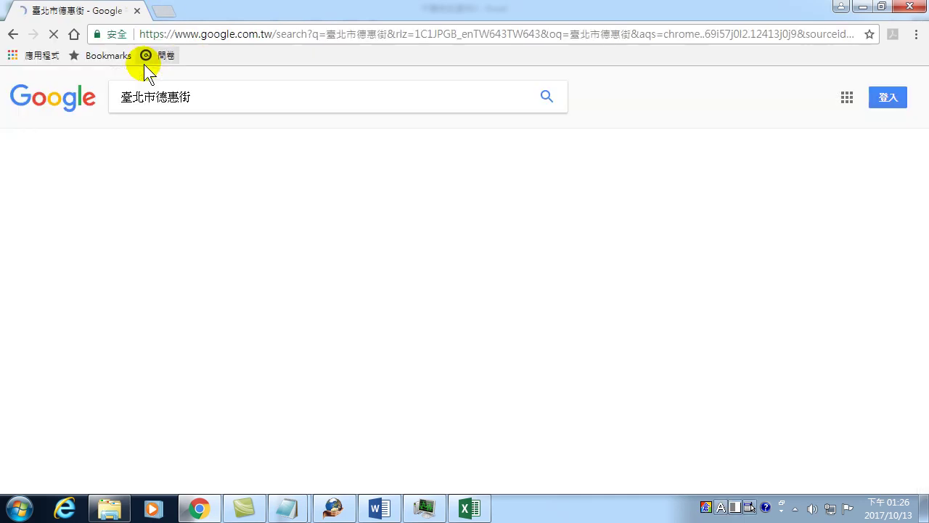
scroll(232, 273, "down", 2)
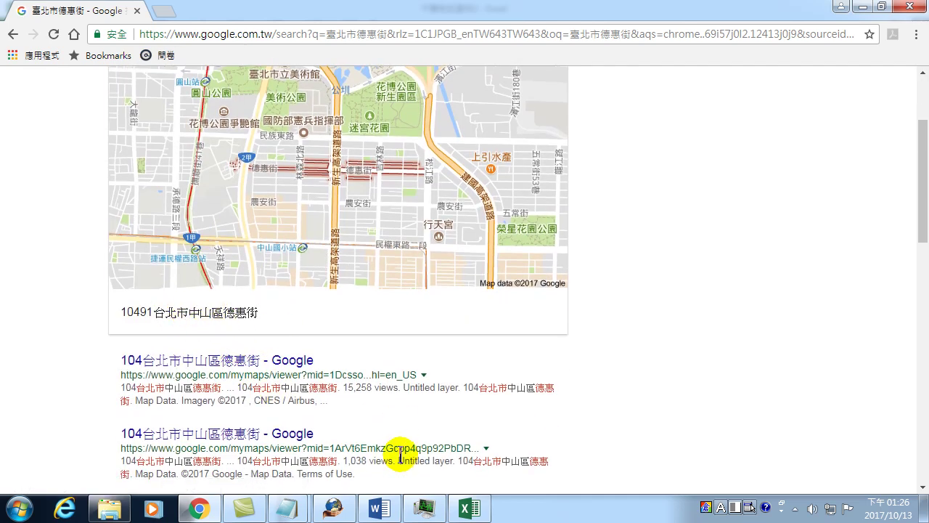
left_click(469, 508)
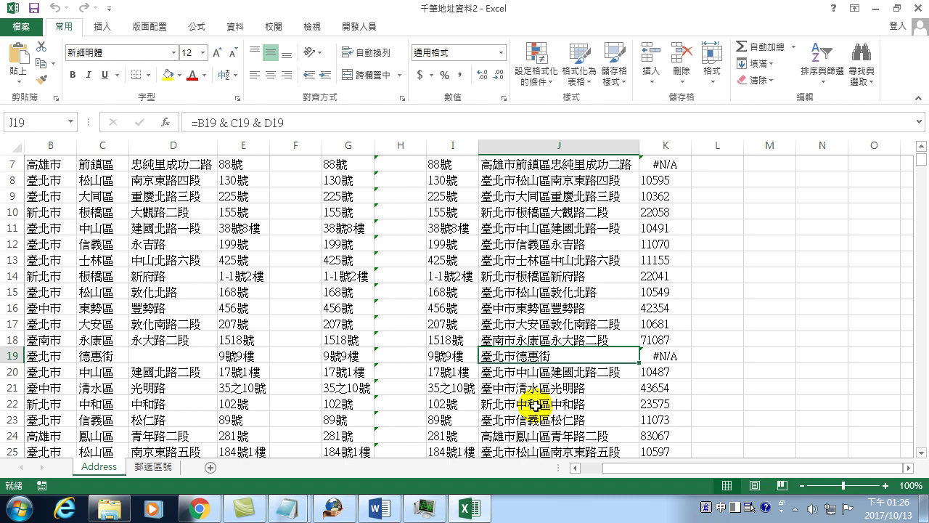
Step: Check B19 and the ZIP formula in K8, then select a cell inside the address data and go to Insert
left_click(41, 356)
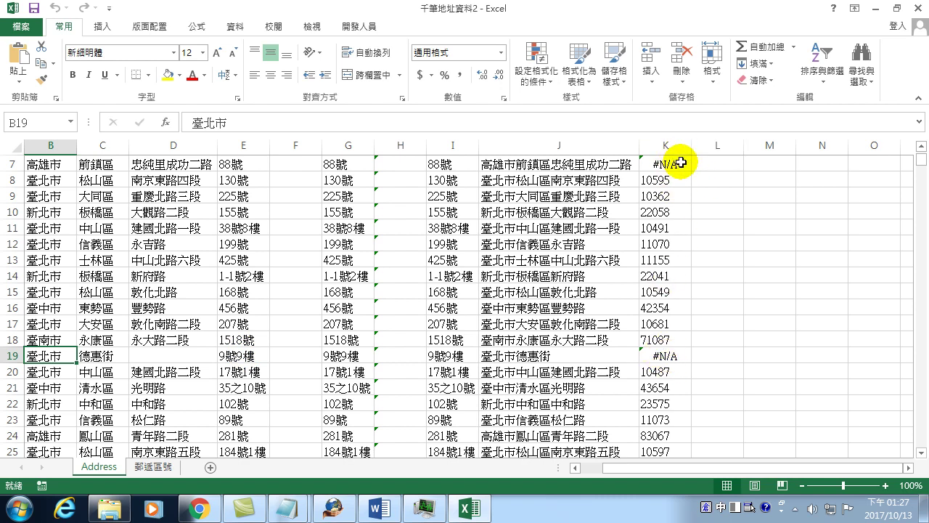
left_click(660, 180)
scroll(657, 185, "up", 2)
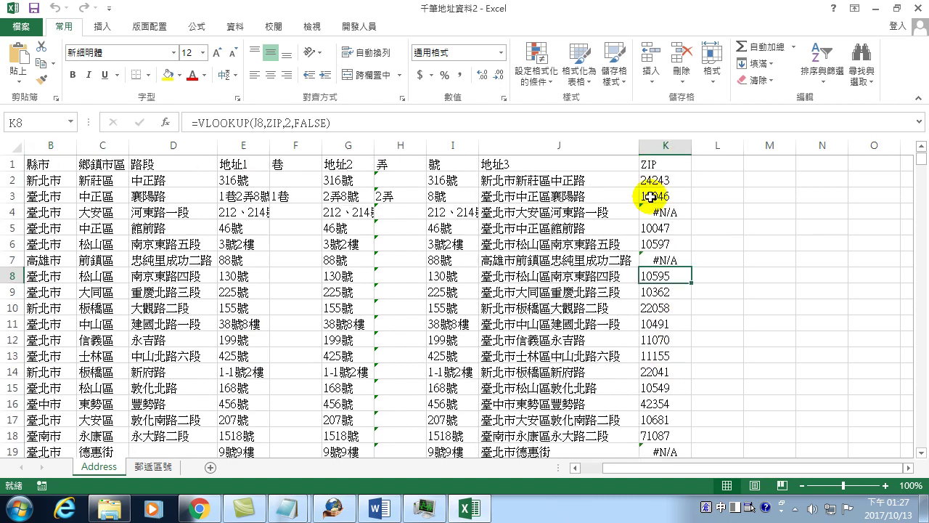
left_click(656, 185)
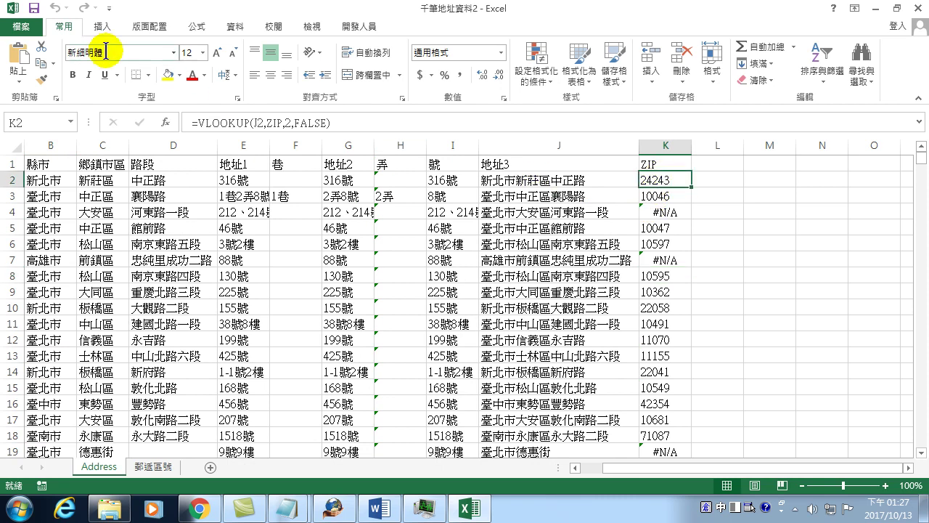
left_click(101, 29)
Step: Create a pivot table from Address!$A$1:$K$1001 on a new worksheet
left_click(26, 62)
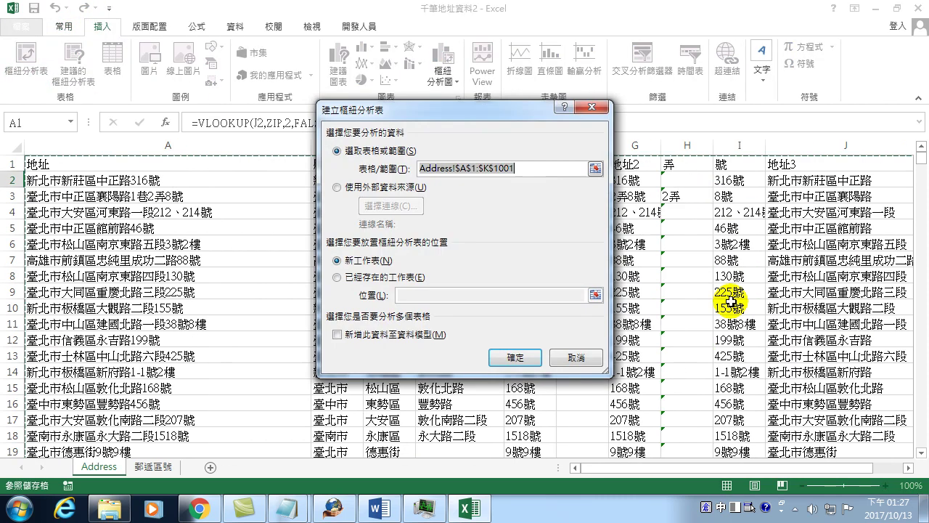
left_click(515, 356)
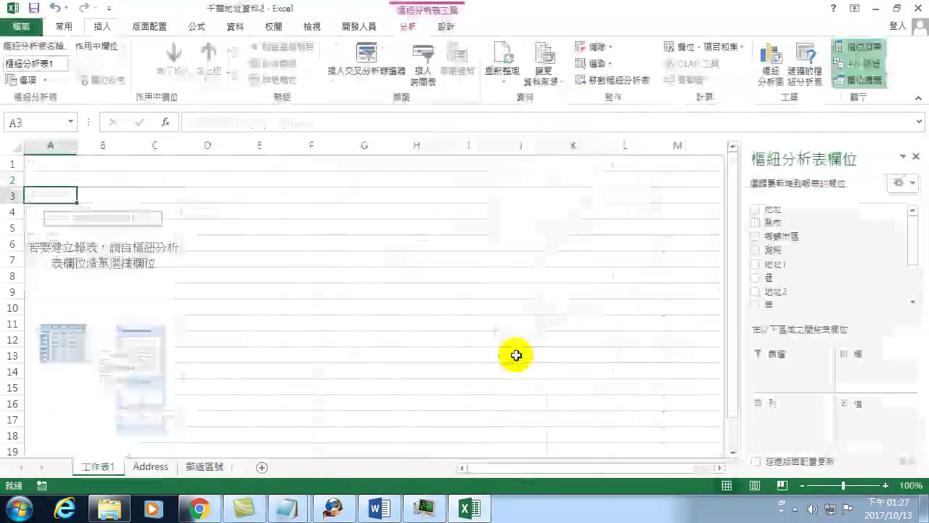
scroll(827, 254, "down", 2)
left_click(758, 267)
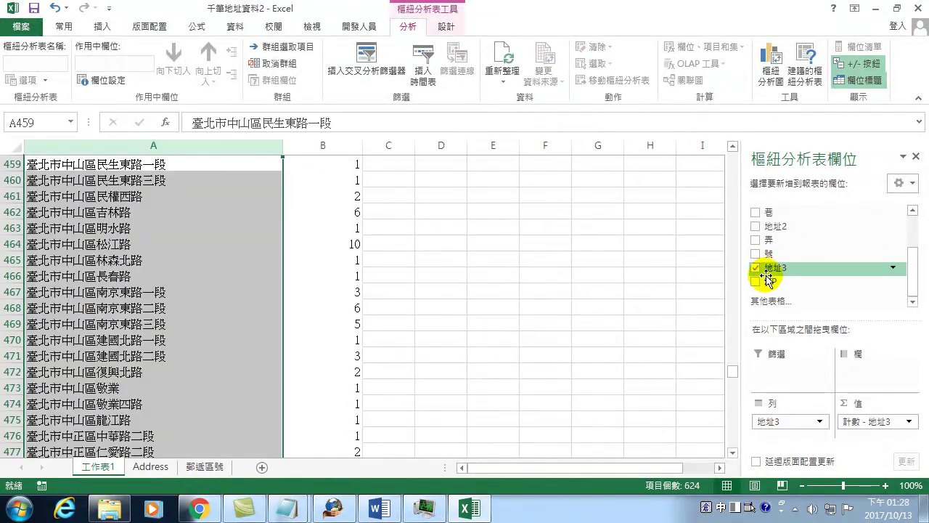
Step: Replace 地址3 with ZIP so the pivot counts ZIP values, showing 96 #N/A out of 1000
left_click_drag(773, 424, 674, 334)
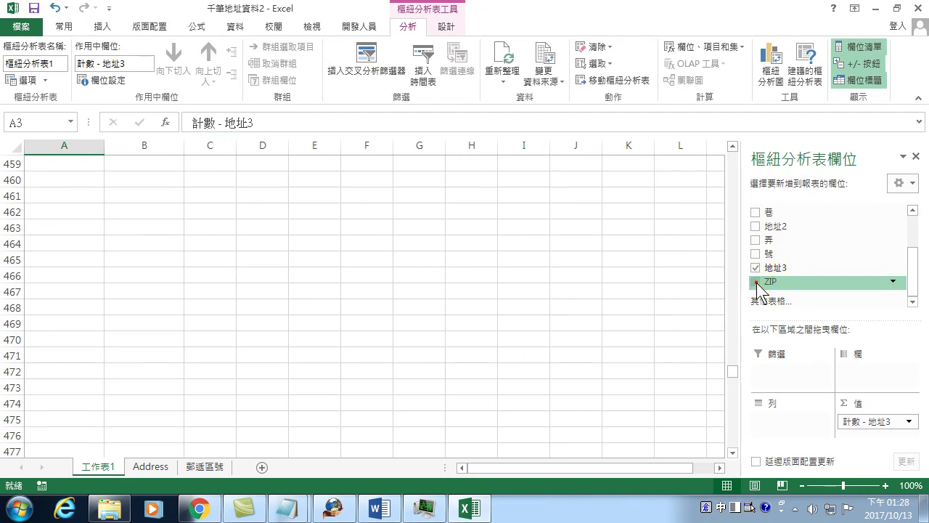
left_click(770, 280)
left_click(756, 268)
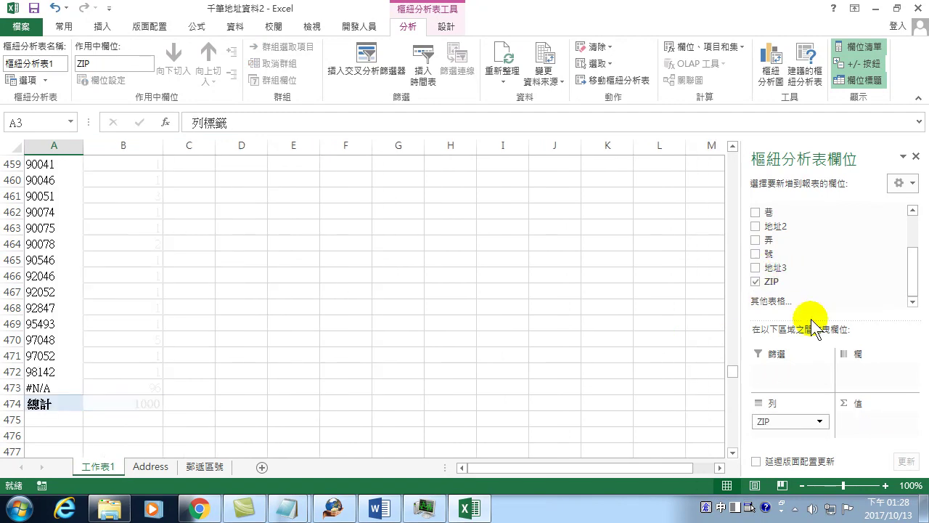
left_click_drag(771, 288, 861, 425)
scroll(98, 300, "up", 5)
scroll(97, 301, "down", 5)
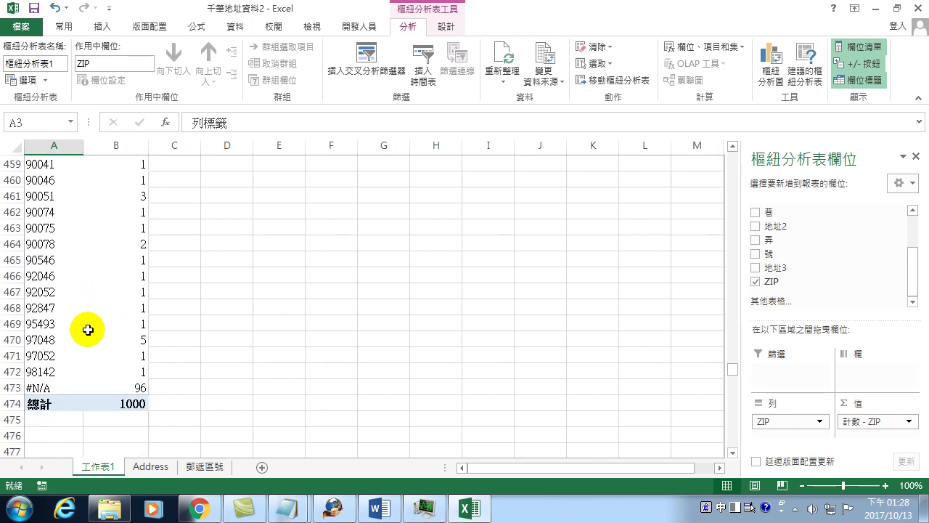
left_click(145, 388)
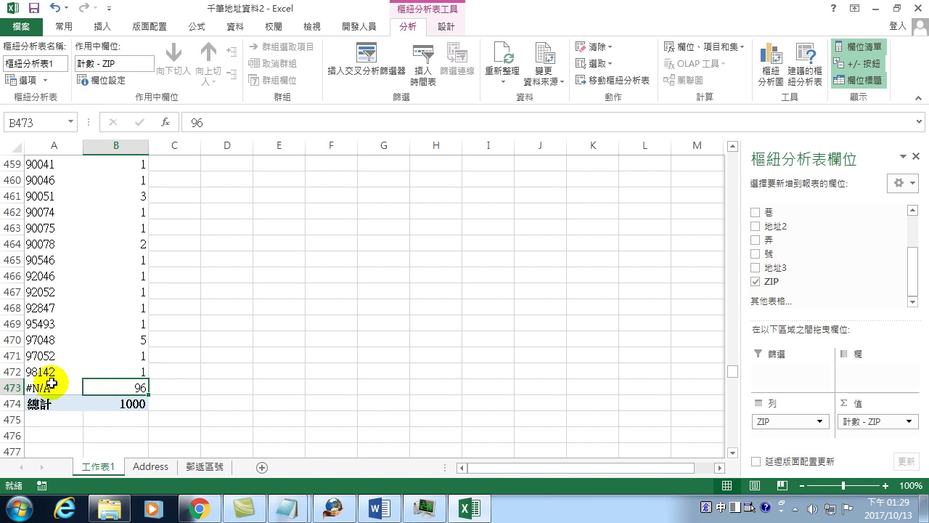
Step: On the Address sheet, inspect the failed lookups: row 4's J4, K4 and D4, and K7's #N/A
left_click(147, 467)
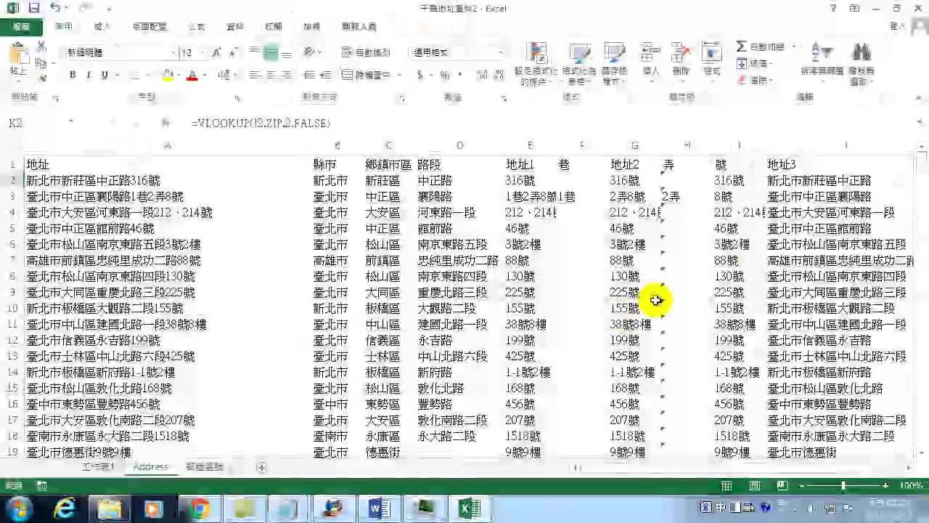
left_click(802, 213)
scroll(741, 473, "right", 1)
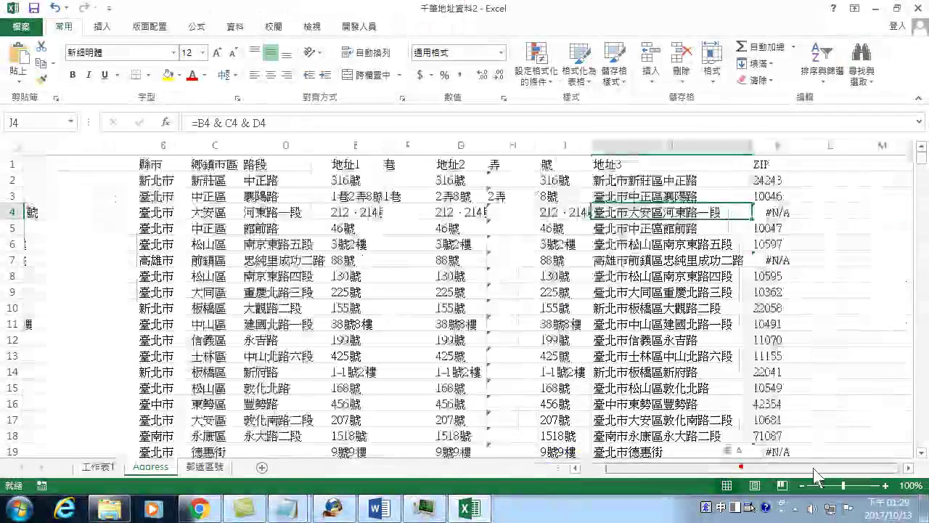
left_click(659, 213)
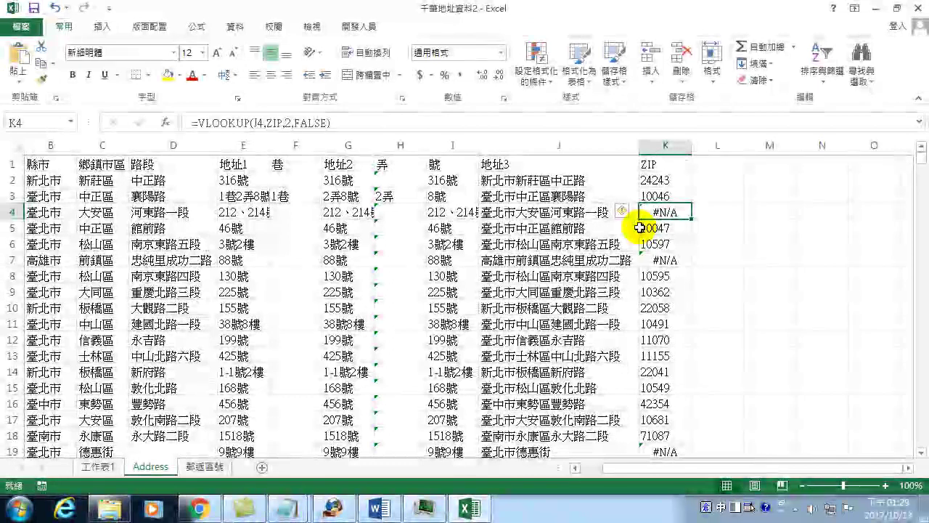
left_click_drag(666, 212, 85, 209)
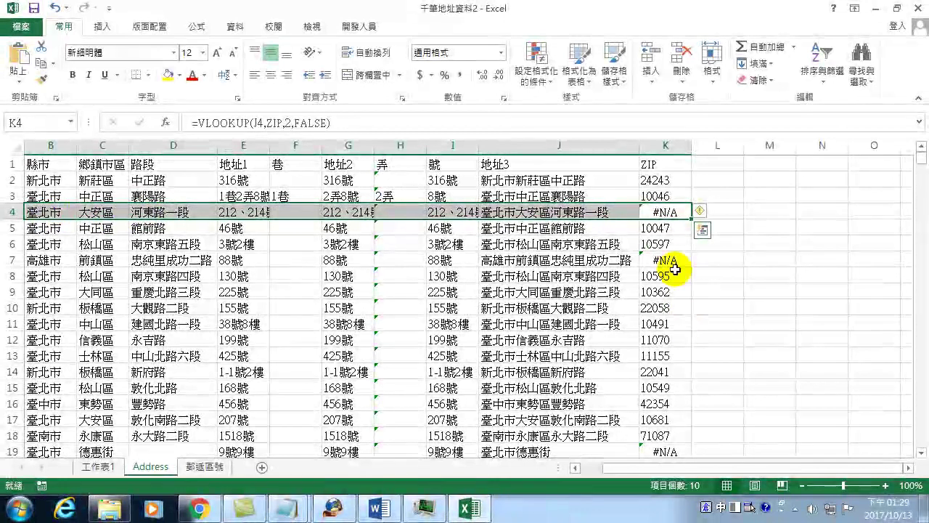
left_click(179, 212)
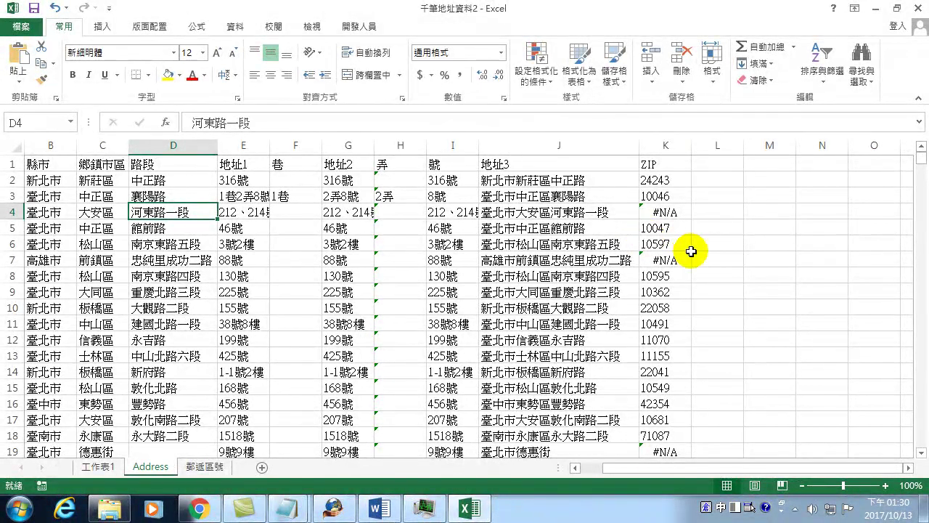
left_click(662, 260)
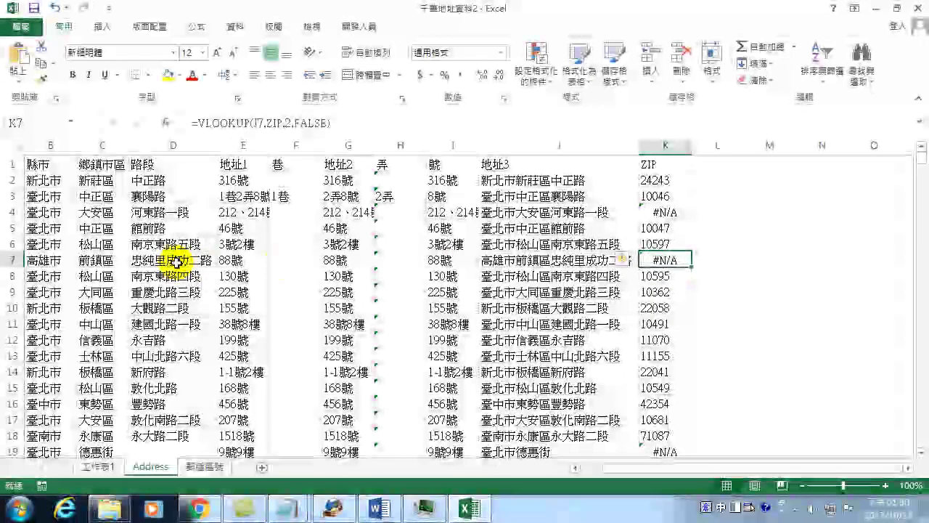